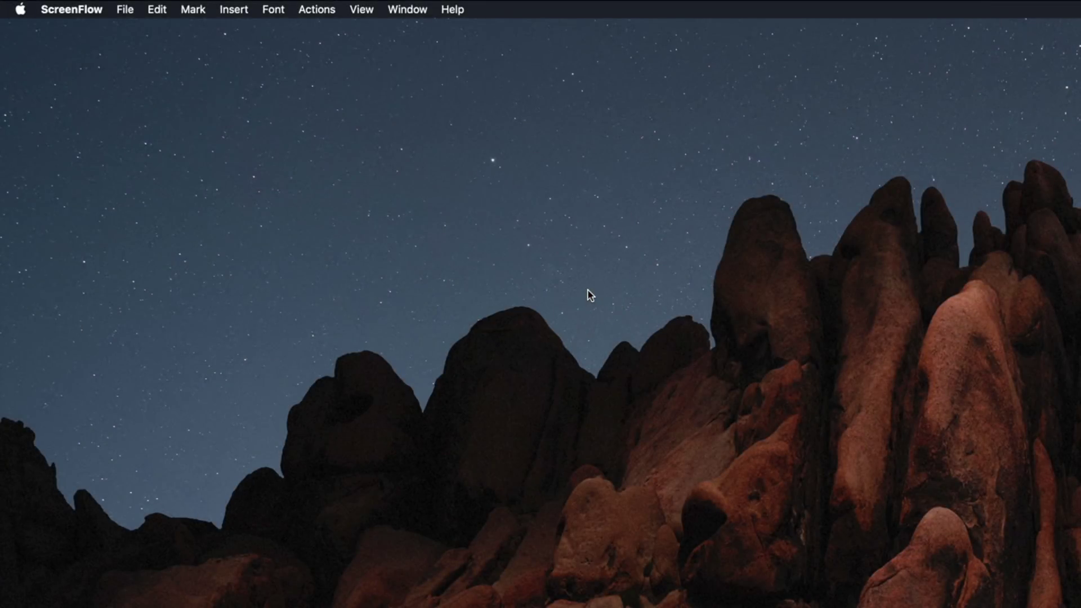
Open the Utilities folder in Finder with Shift-Command-U and launch Disk Utility
click(587, 289)
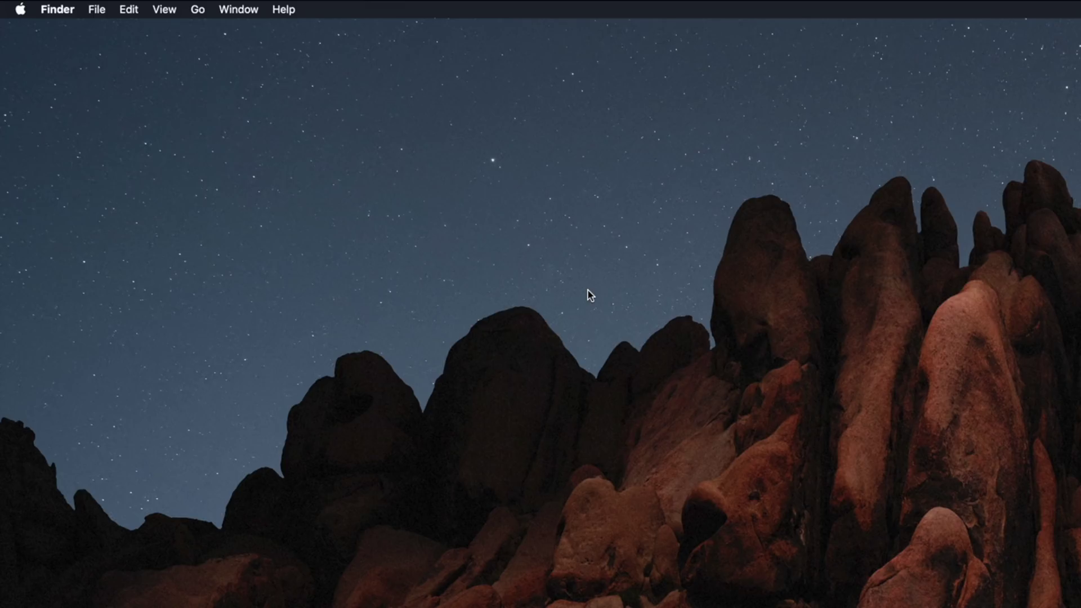
key(super+shift+u)
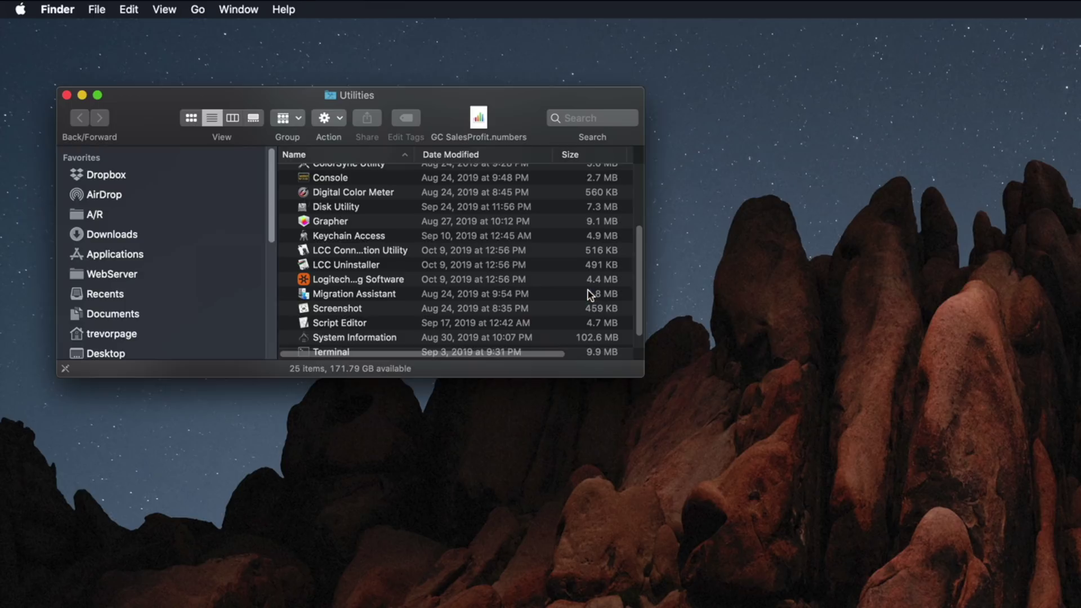
double_click(325, 208)
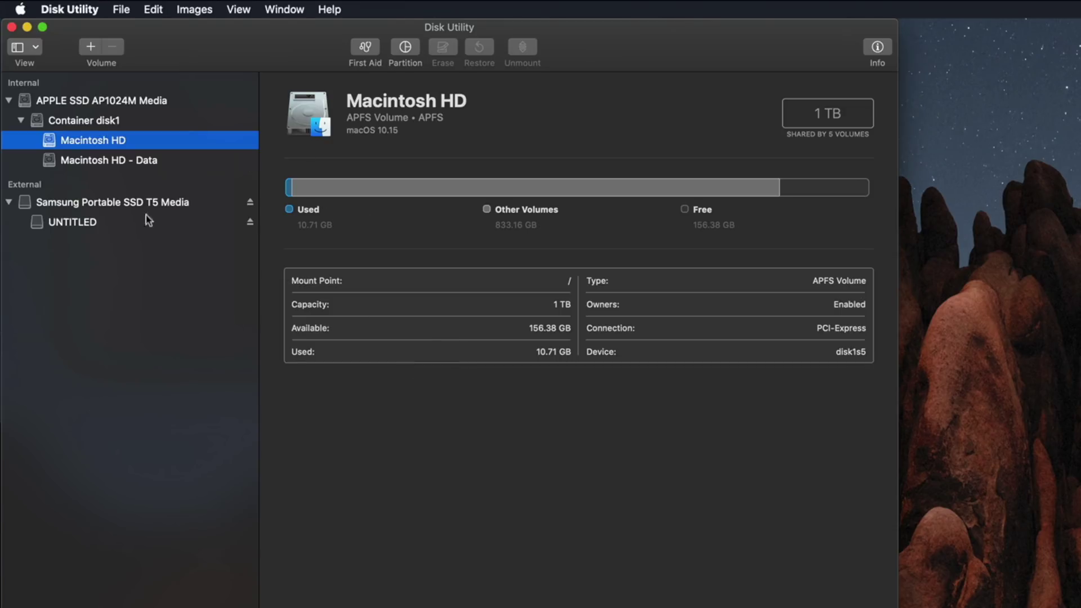
Select the Samsung Portable SSD T5, preview an MS-DOS (FAT) erase, cancel it, and choose Partition
click(106, 202)
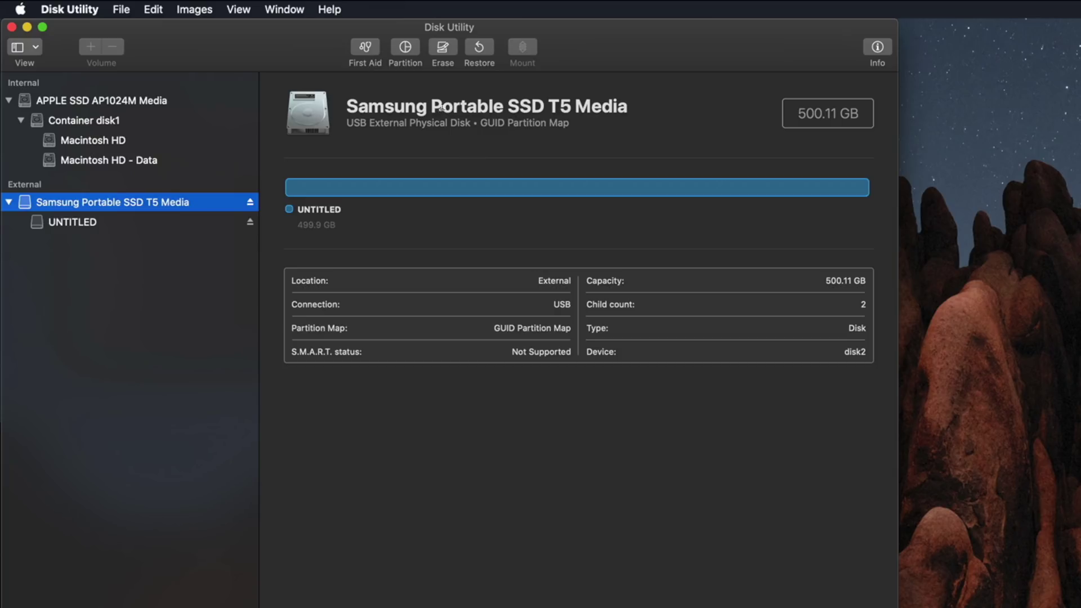
click(442, 48)
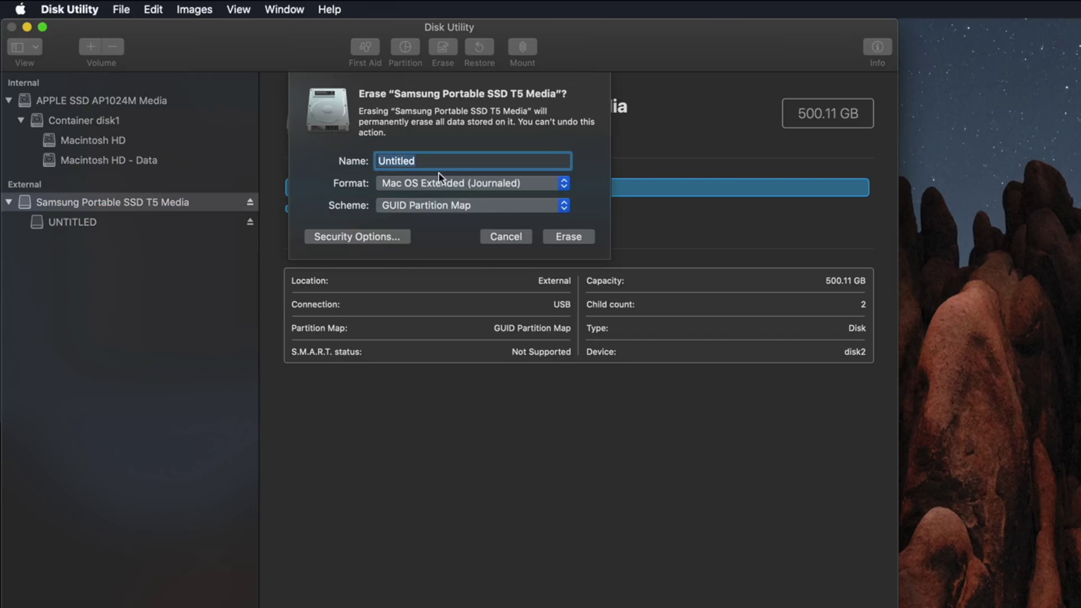
click(435, 188)
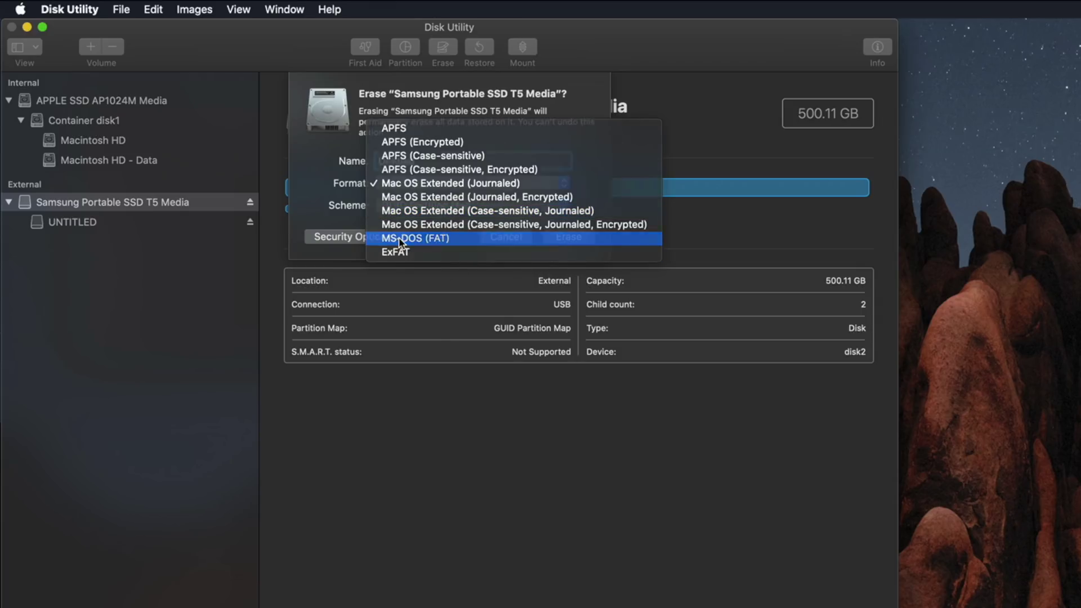
click(398, 238)
click(507, 237)
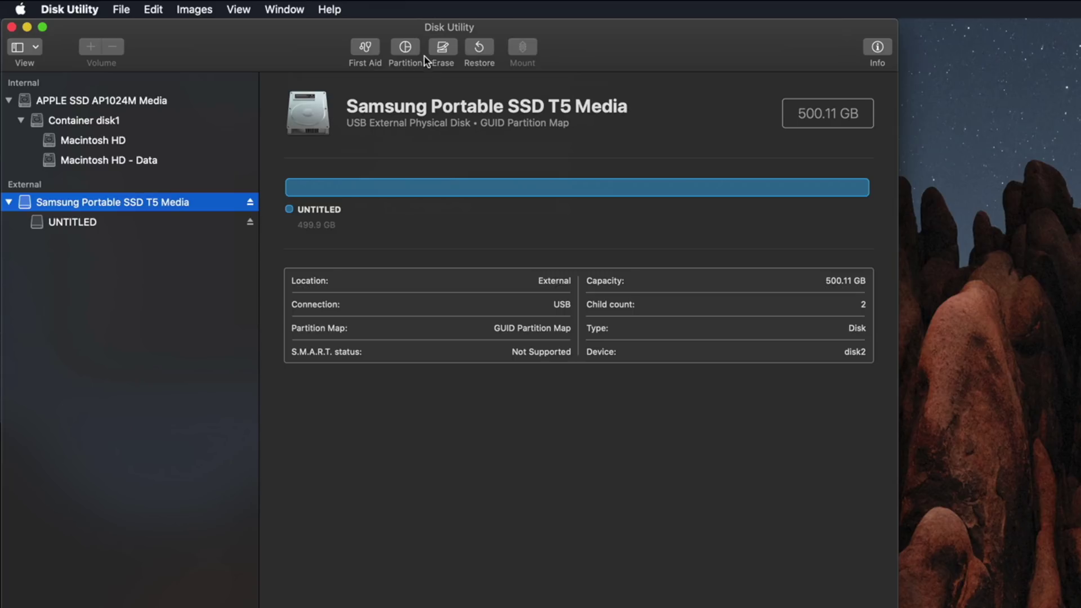
click(404, 48)
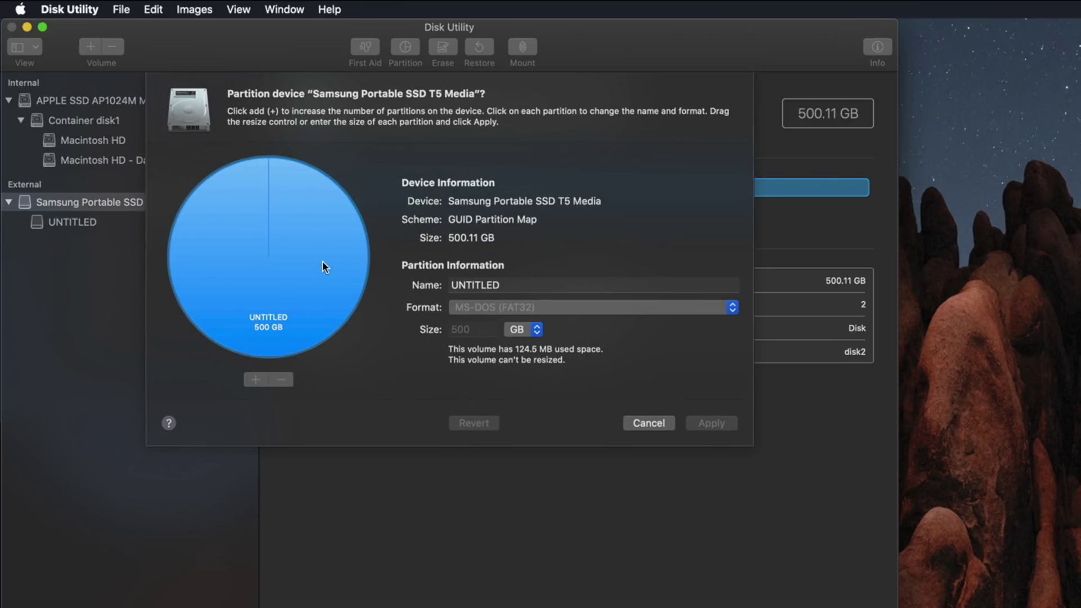
Set the partition format to MS-DOS (FAT) and close the iTunes Info window
click(485, 311)
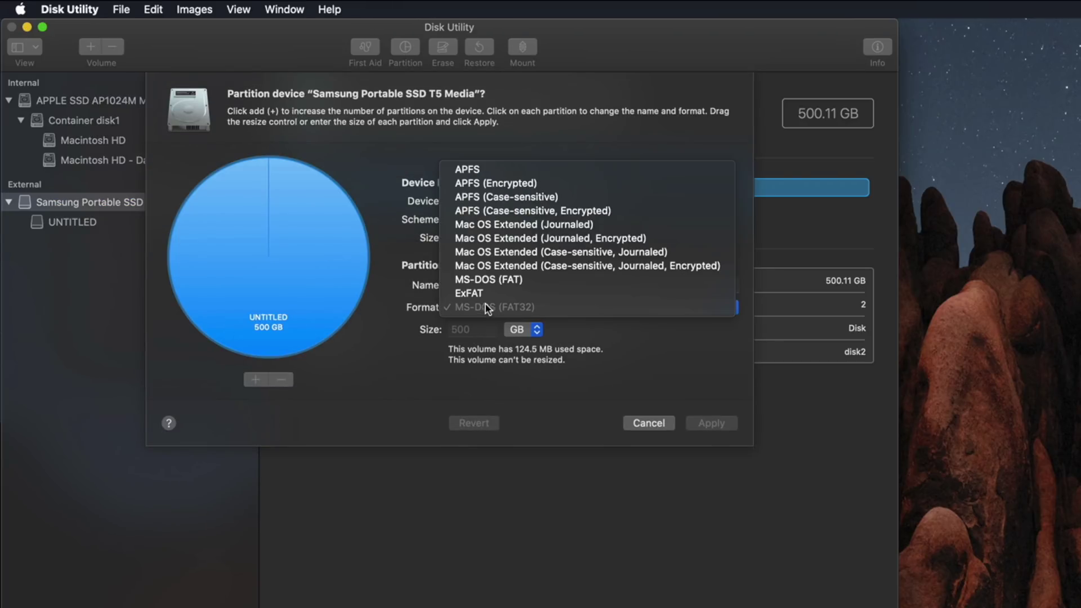
click(484, 273)
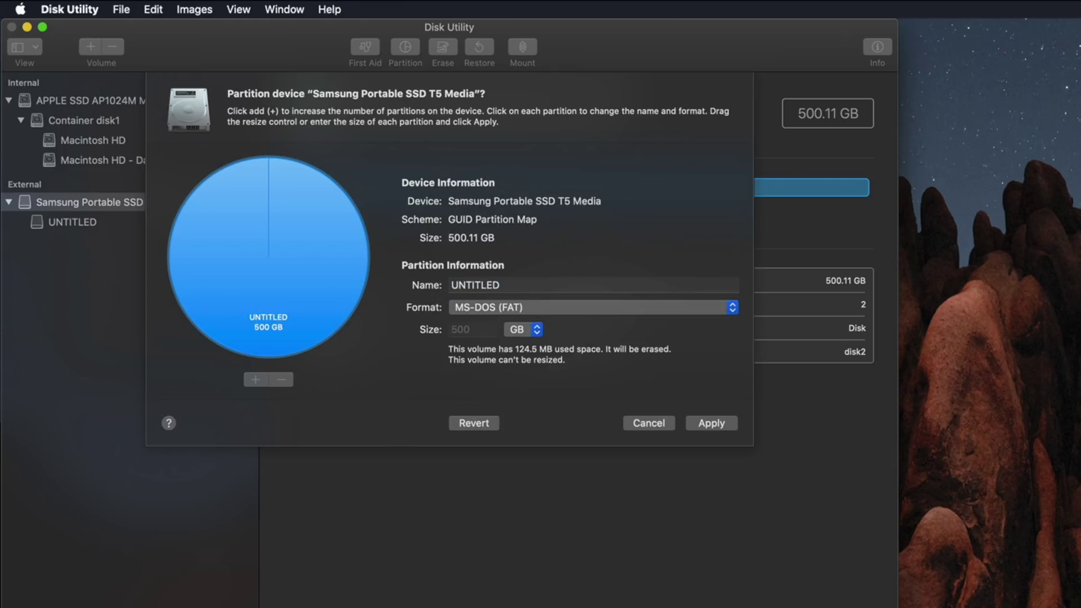
drag(459, 160, 444, 155)
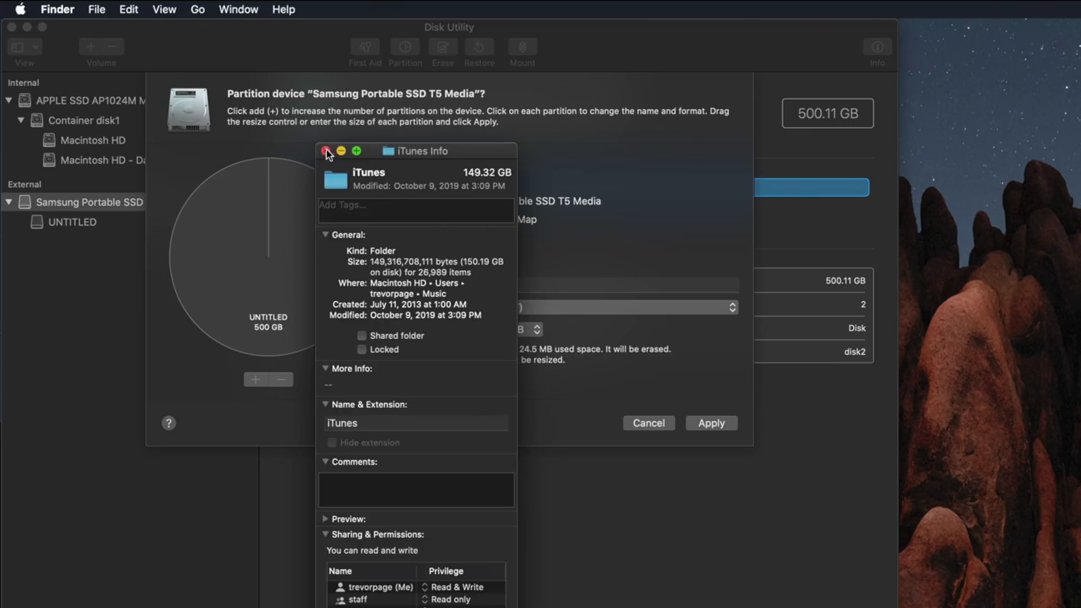
click(326, 151)
Hide the Finder windows and switch the partition format to Mac OS Extended (Journaled)
key(super+w)
click(485, 122)
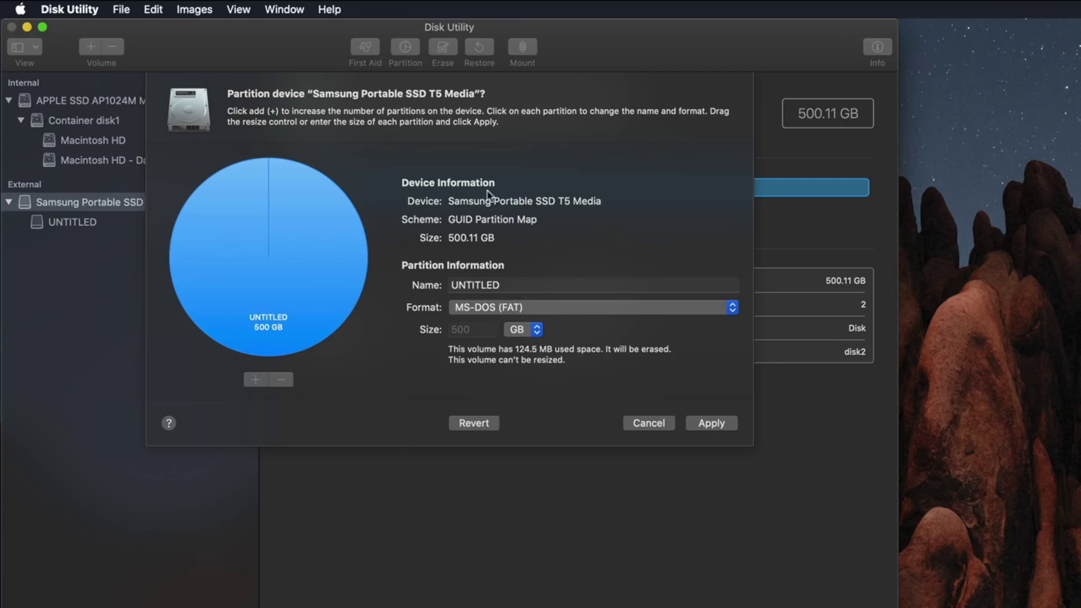
click(491, 311)
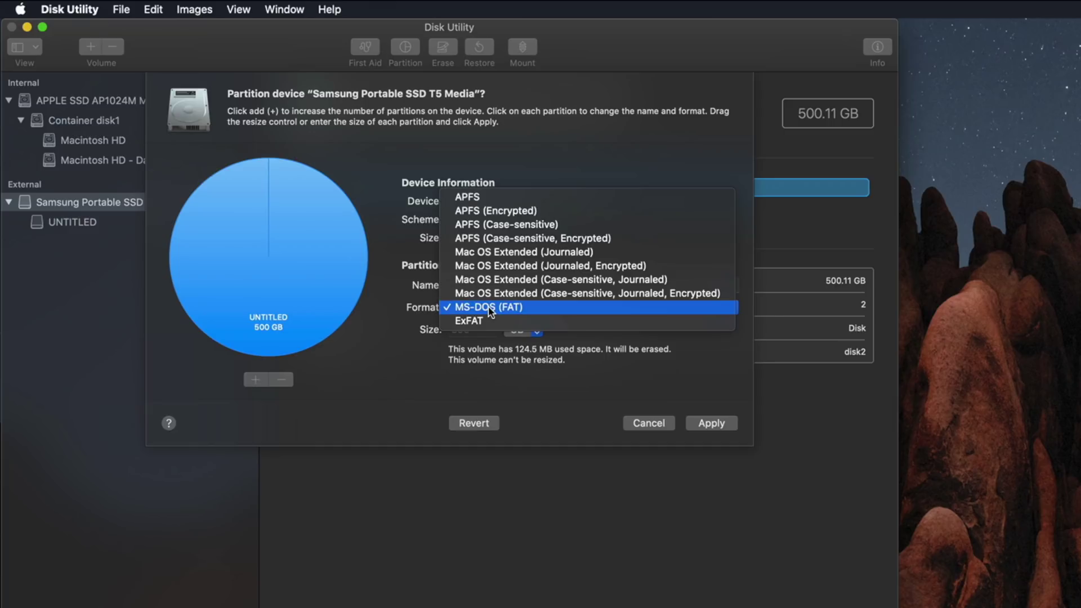
click(520, 252)
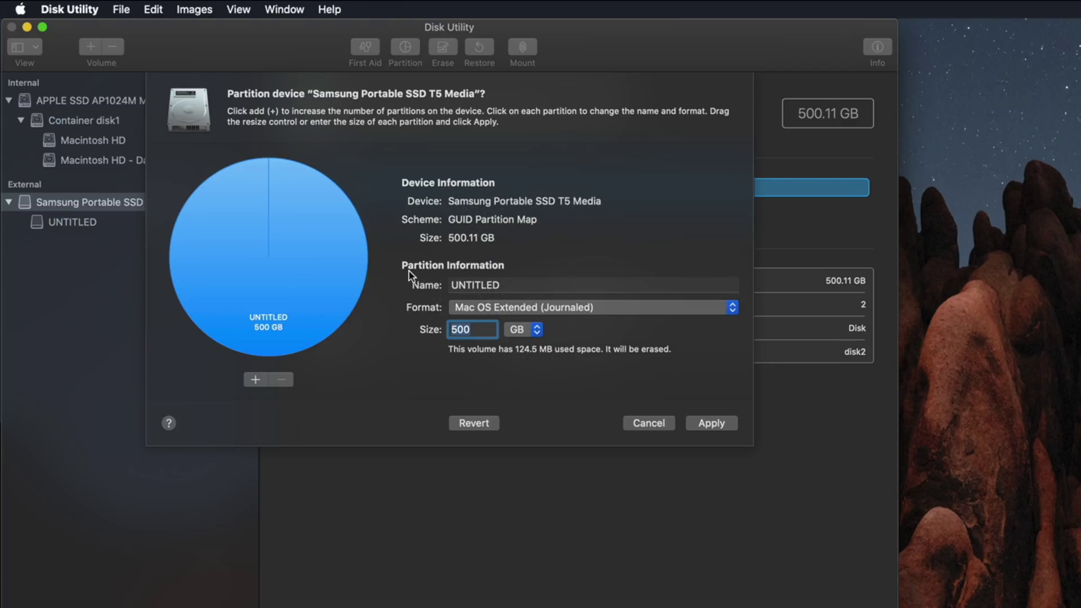
Enter a 250 GB size to split the drive into two partitions, dismissing the journaling warning
text(250)
key(Tab)
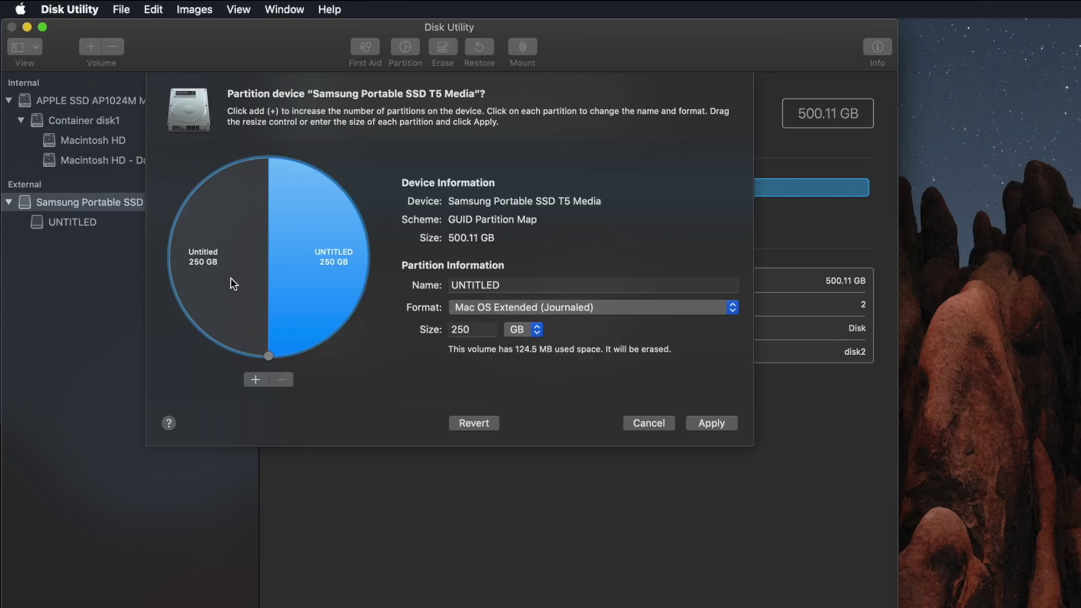
click(206, 259)
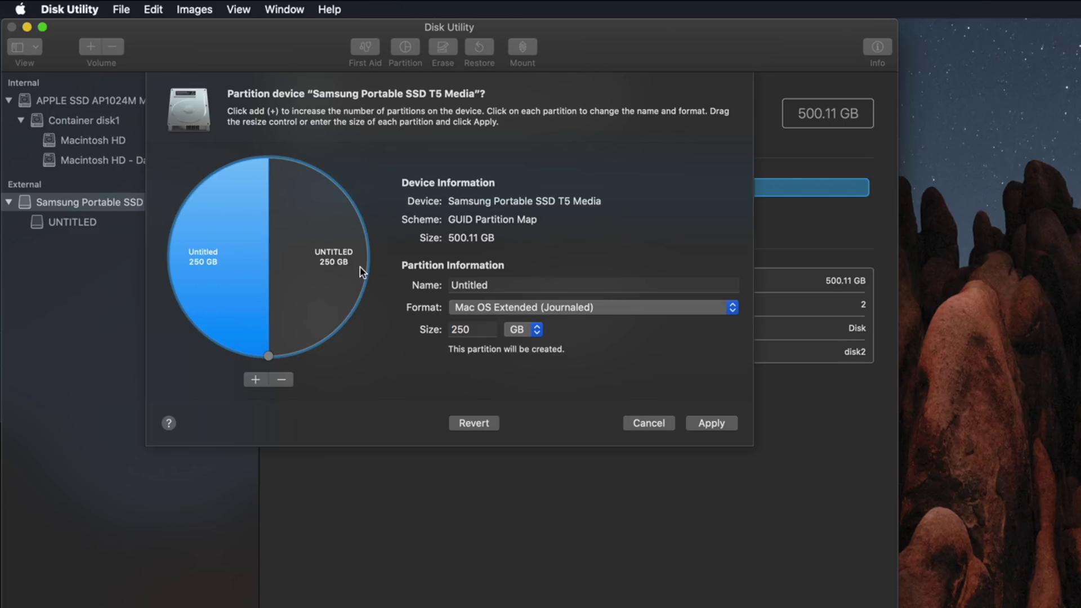
click(360, 268)
click(559, 162)
click(339, 252)
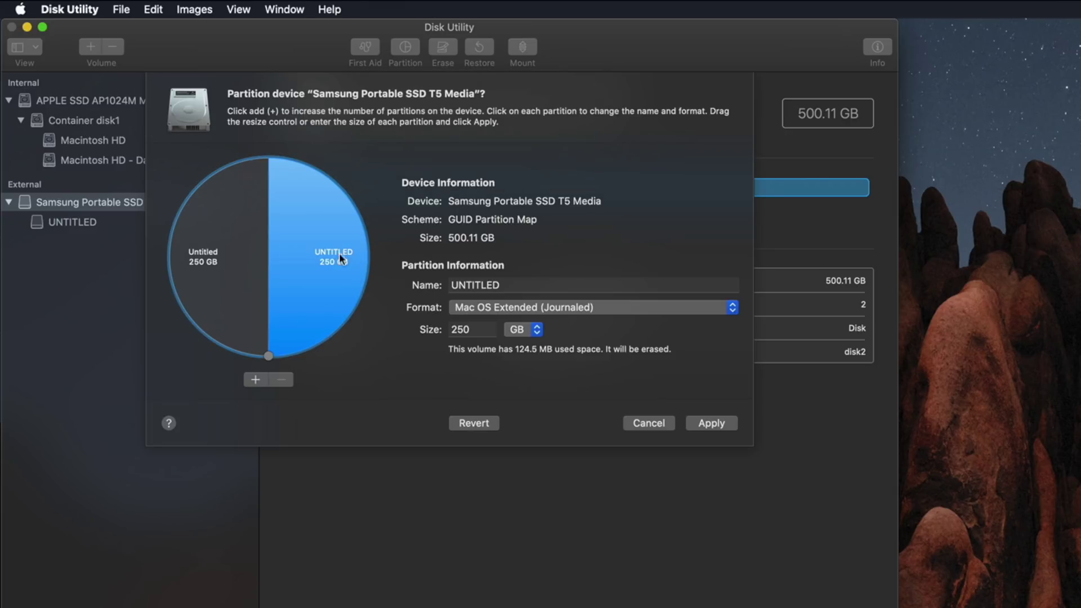
Set both the right and left partitions to MS-DOS (FAT)
click(495, 308)
click(491, 365)
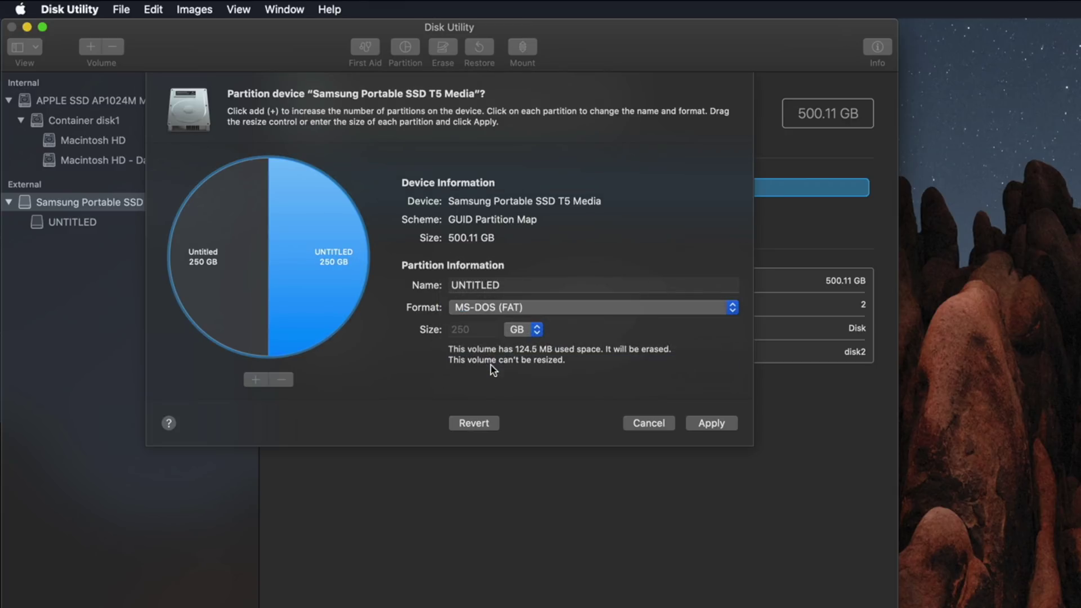
click(257, 271)
click(453, 307)
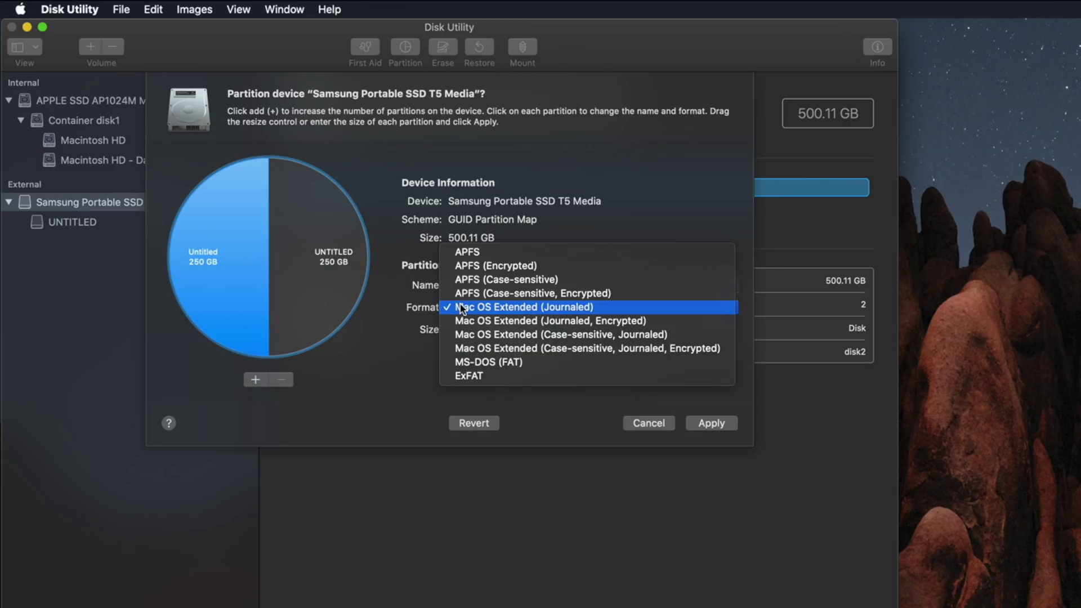
click(494, 365)
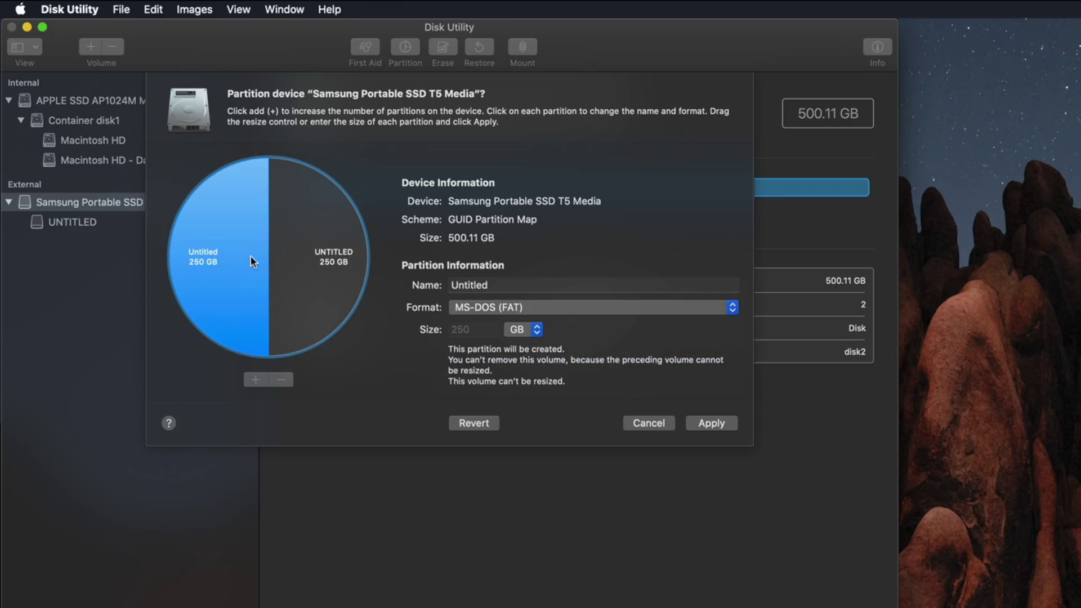
Name the left partition TESLA and the right one MUSIC, then apply the layout
click(478, 282)
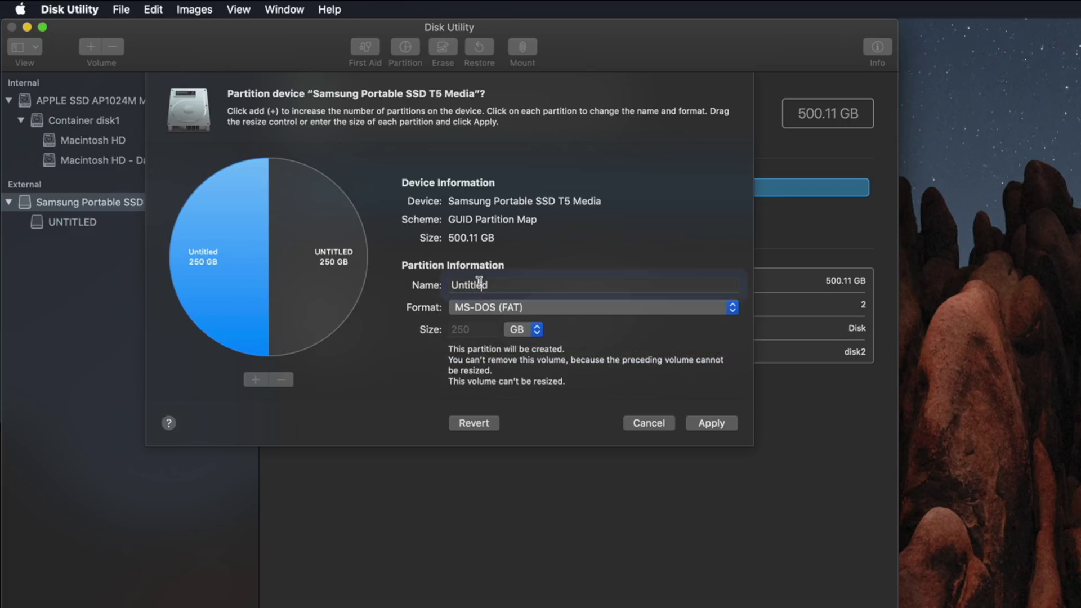
text(TESLA)
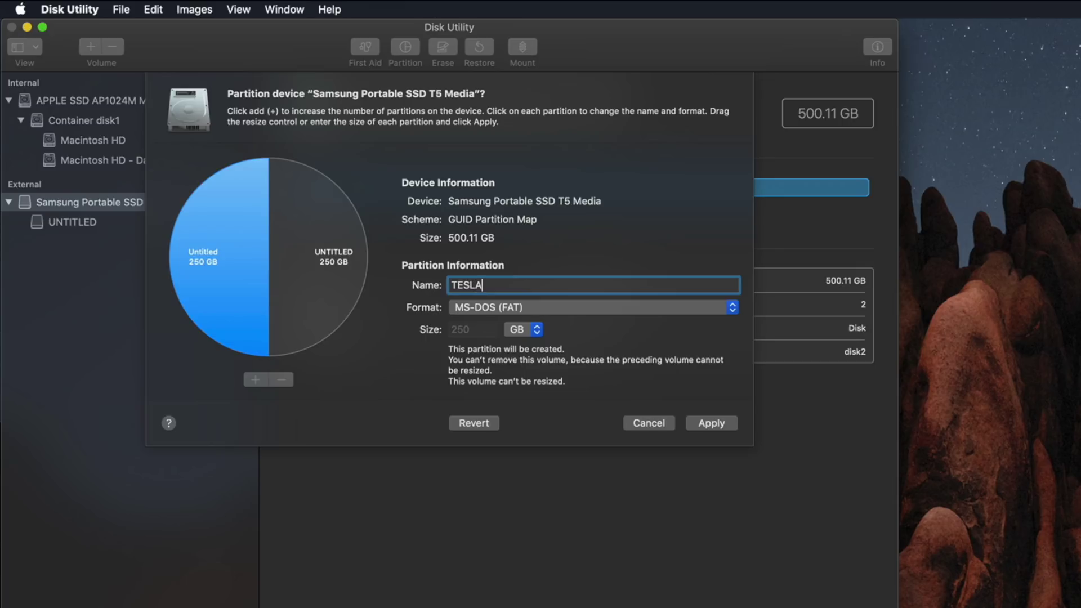
click(333, 274)
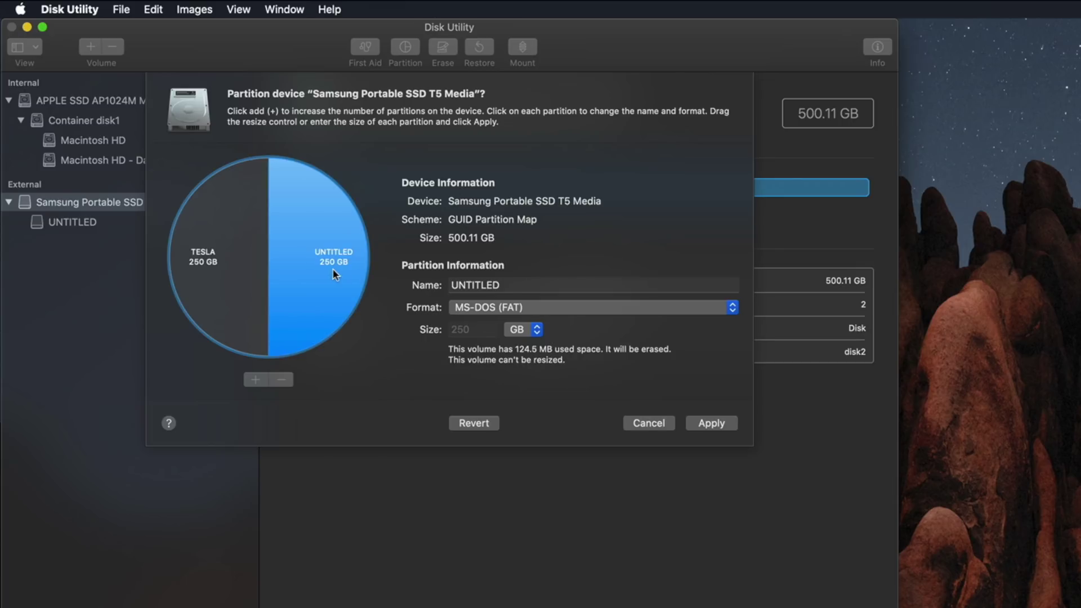
click(504, 285)
text(MUSIC)
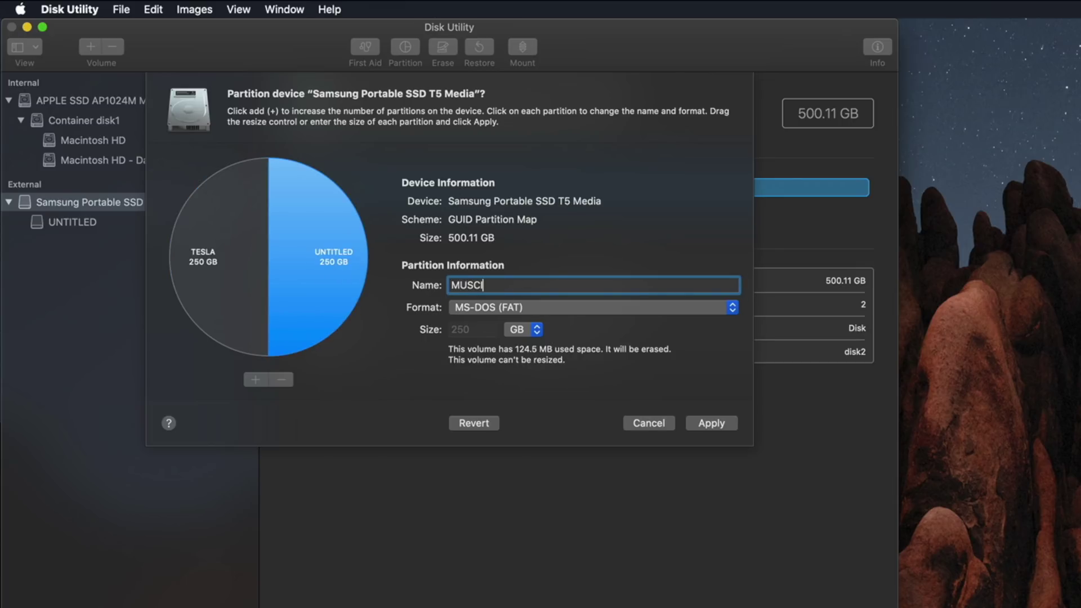
key(BackSpace)
text(IC)
click(710, 424)
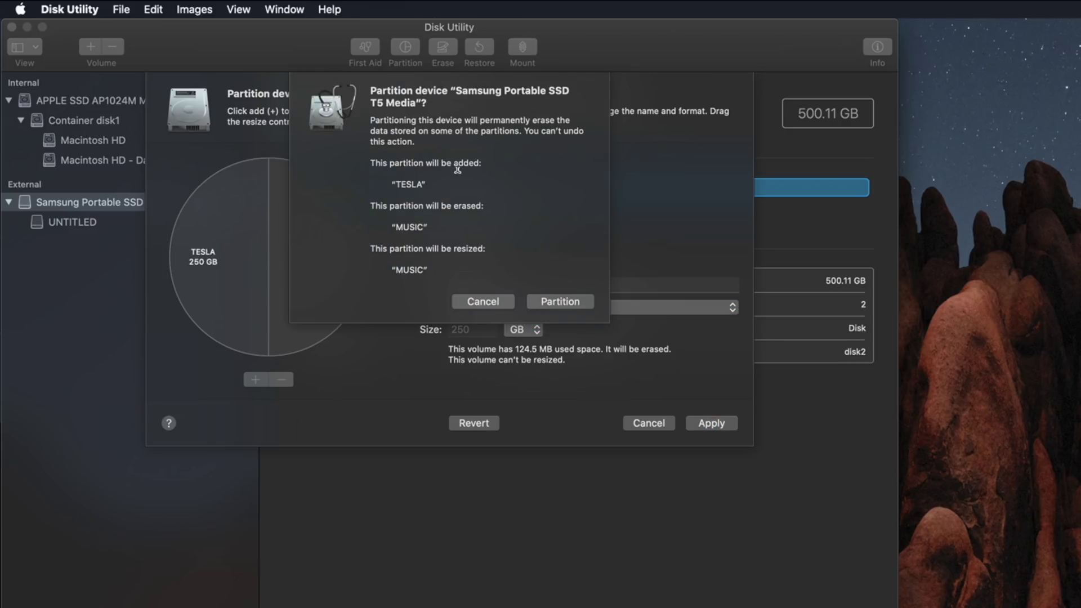
Confirm partitioning the SSD, finish with Done, and quit Disk Utility
click(558, 303)
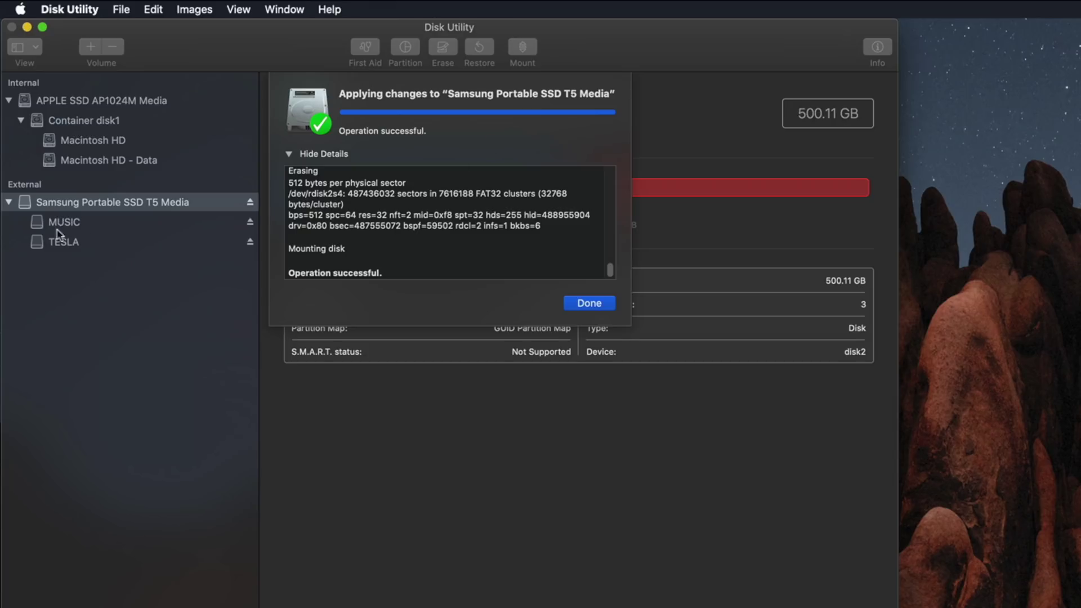
click(588, 304)
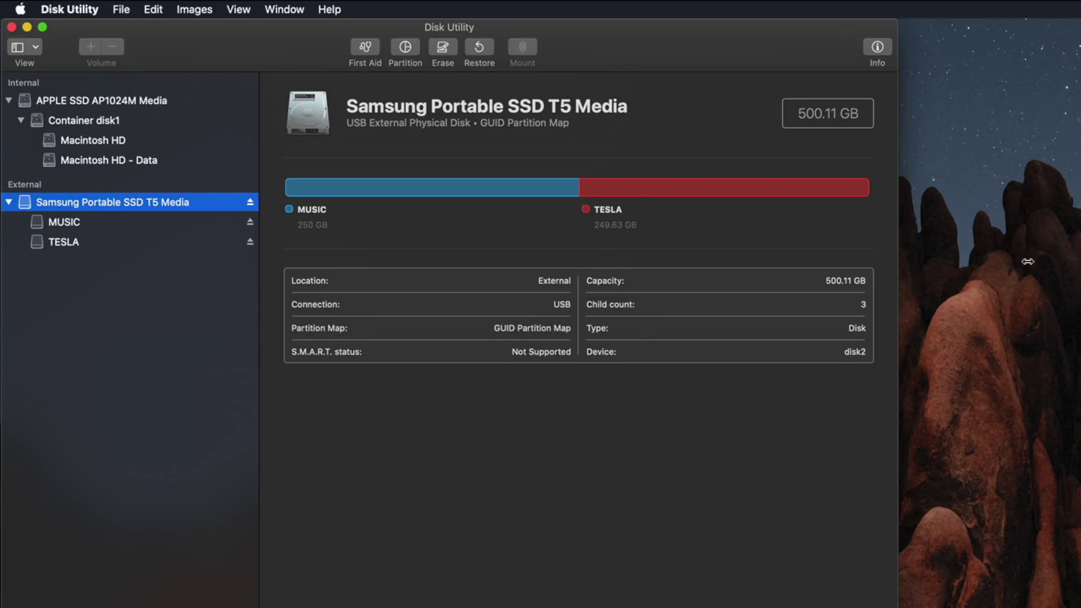
key(super+q)
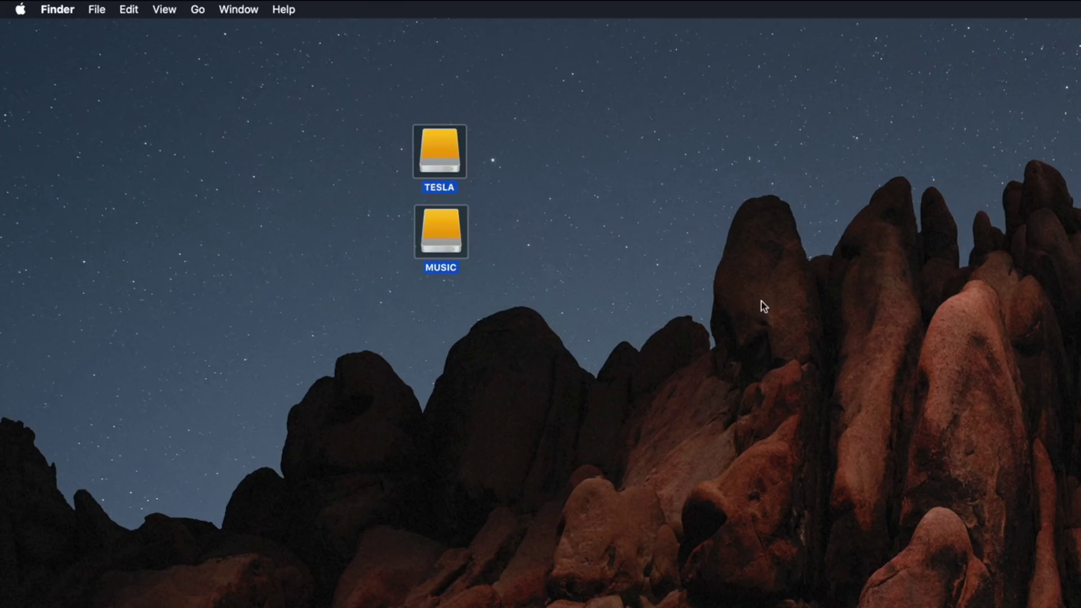
Place the MUSIC drive beside TESLA, open the TESLA drive, and resize its window smaller
click(357, 174)
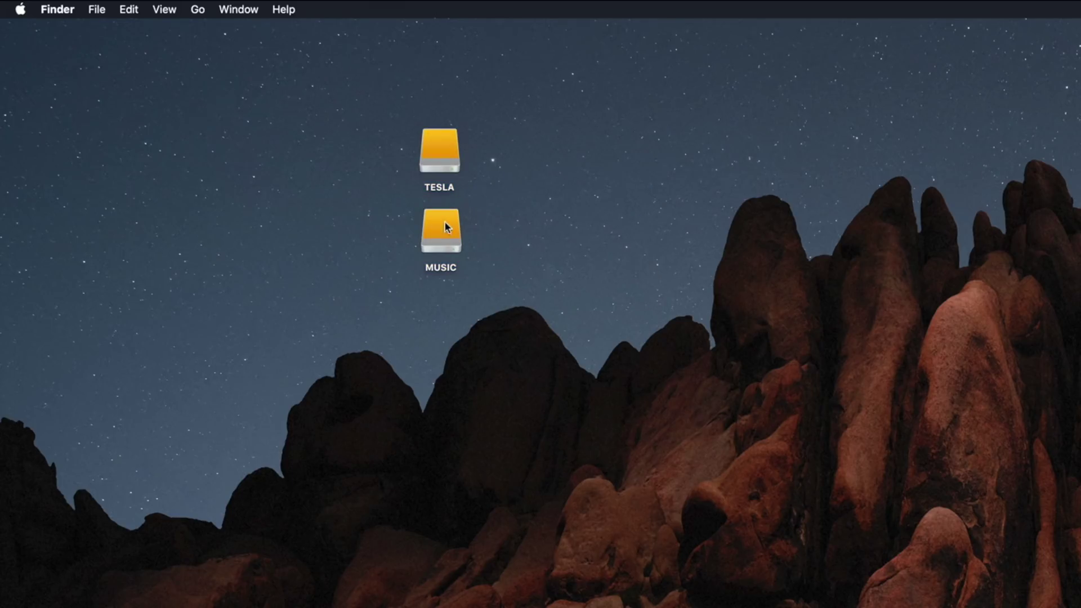
drag(445, 221, 546, 151)
click(439, 156)
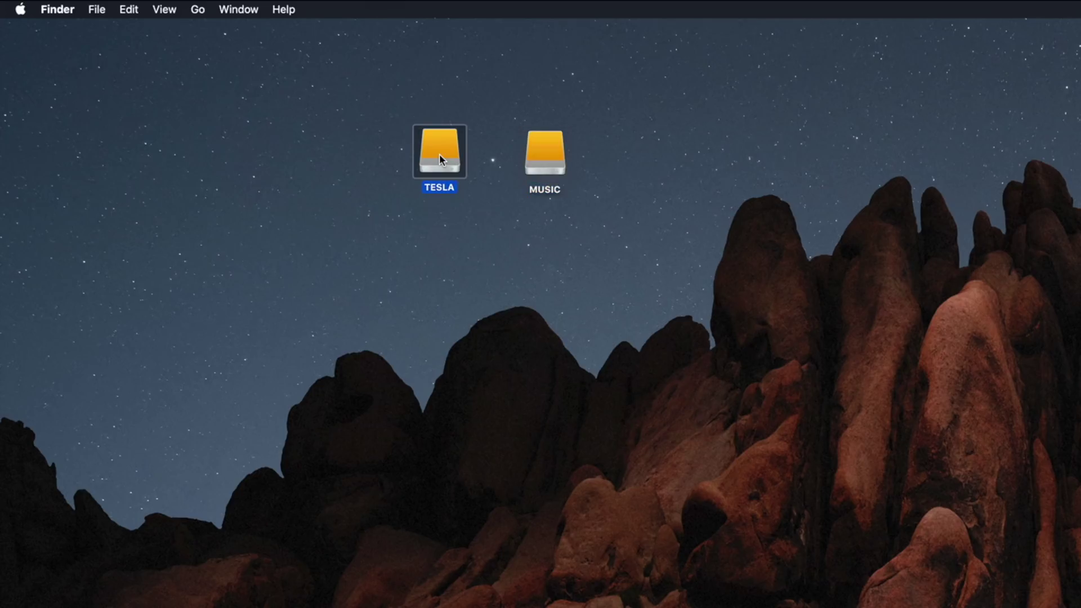
double_click(439, 156)
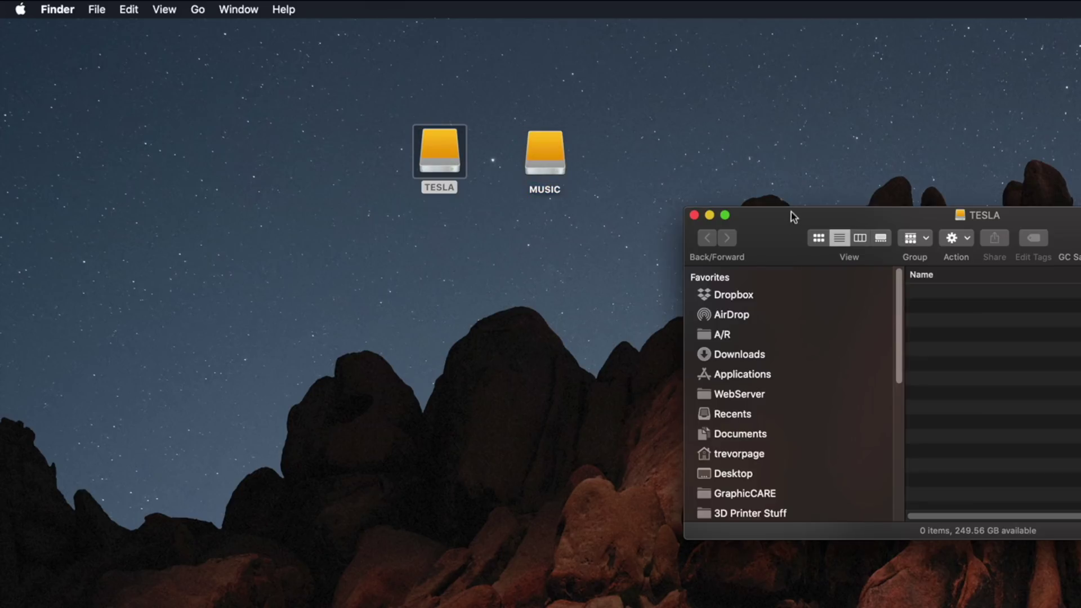
drag(792, 212, 219, 98)
drag(694, 422, 492, 303)
Create a new folder named TeslaCam on the TESLA drive
key(super+shift+n)
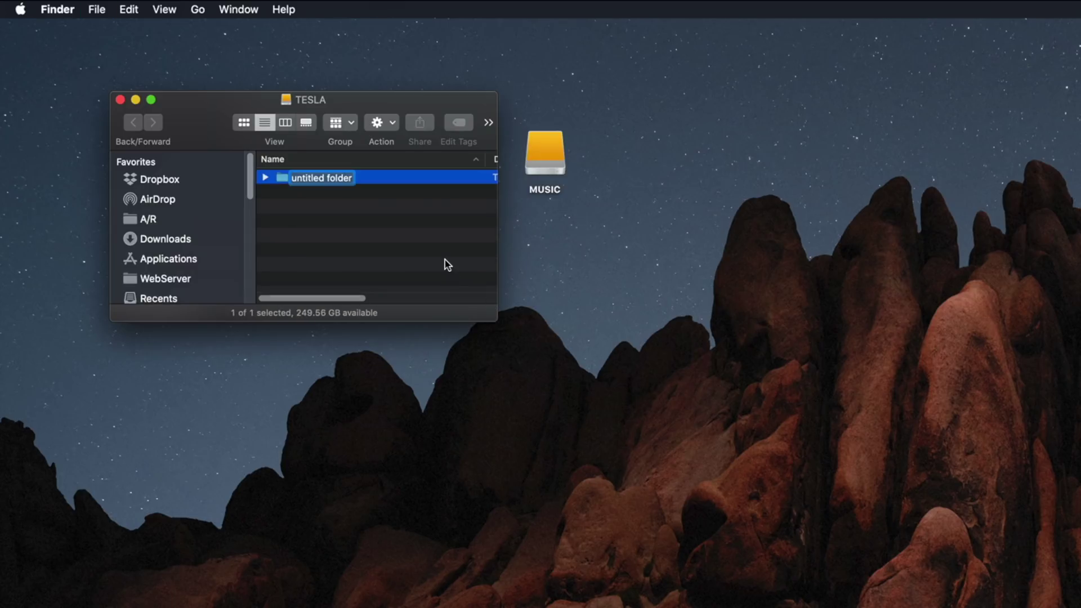
text(TeslaCam)
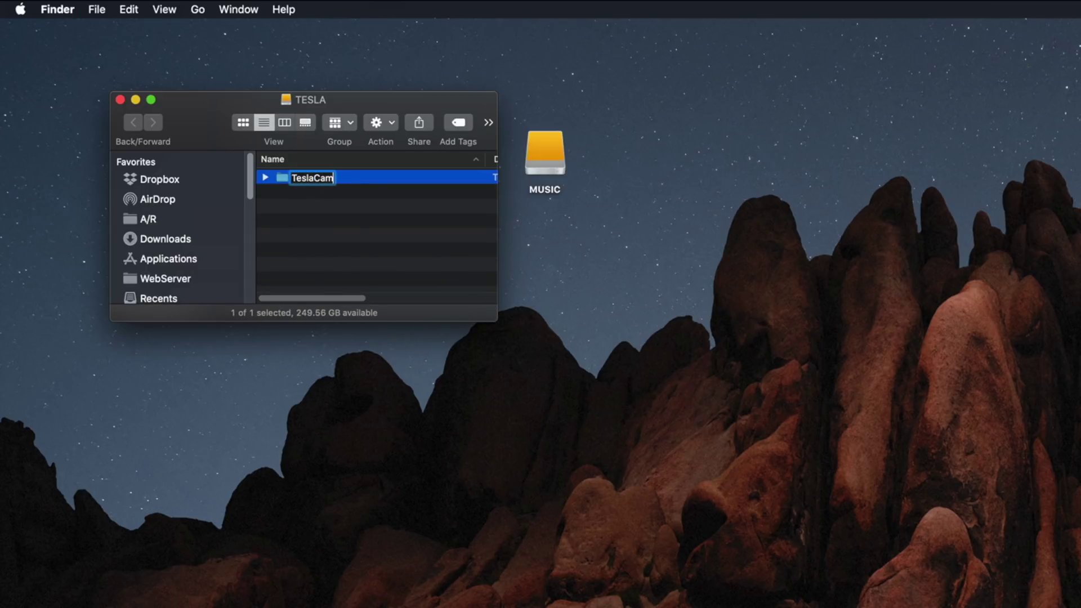
key(Return)
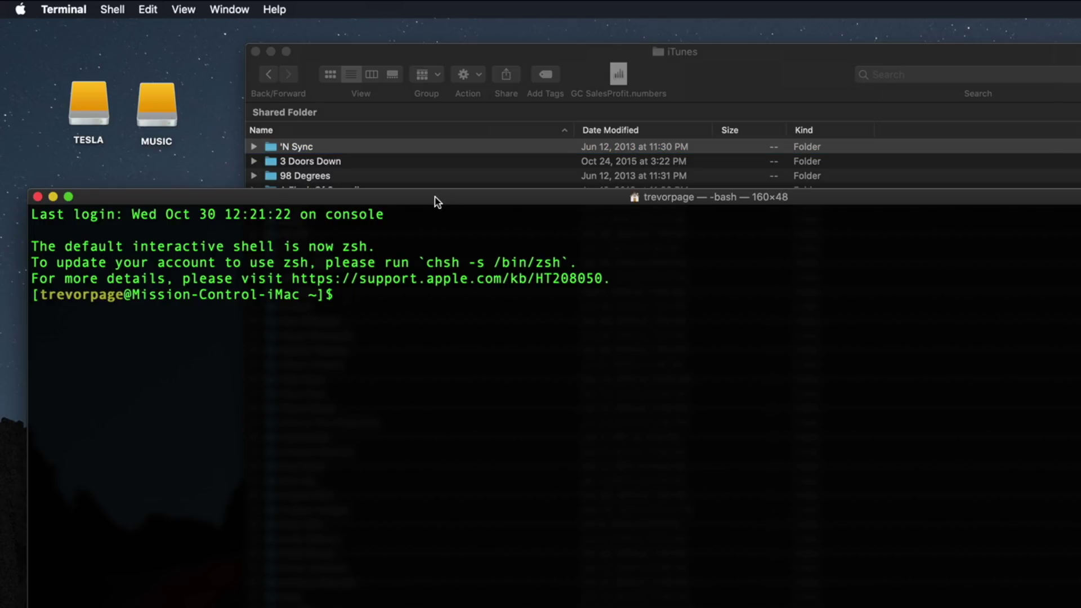
Type the command 'rsync -av --times --progress --update' in Terminal, fixing typos
text(rsync -av --up)
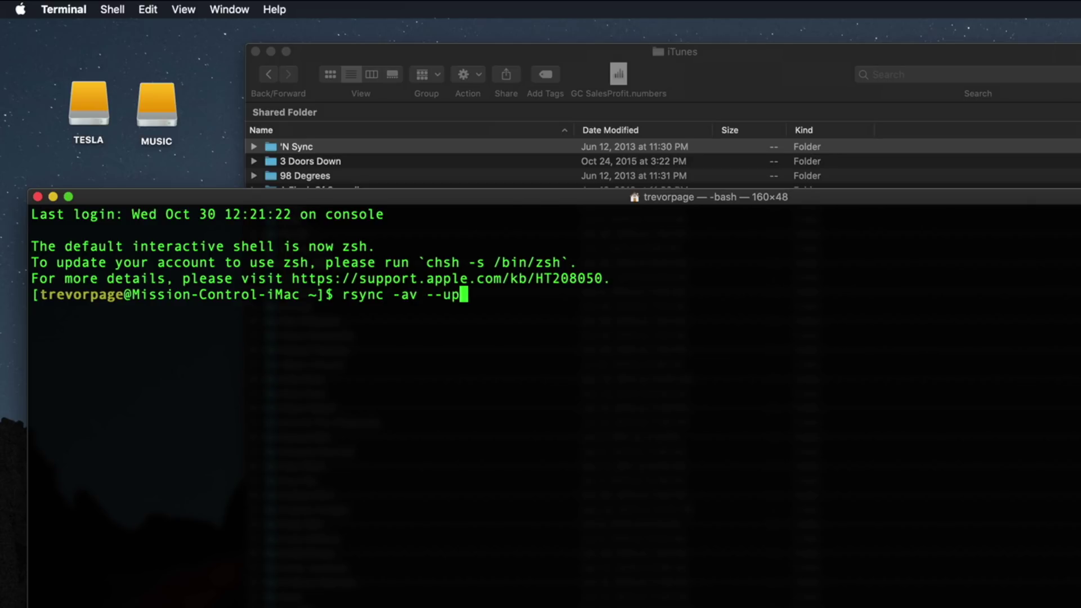
key(BackSpace)
key(BackSpace)
key(BackSpace)
key(BackSpace)
text(--times --)
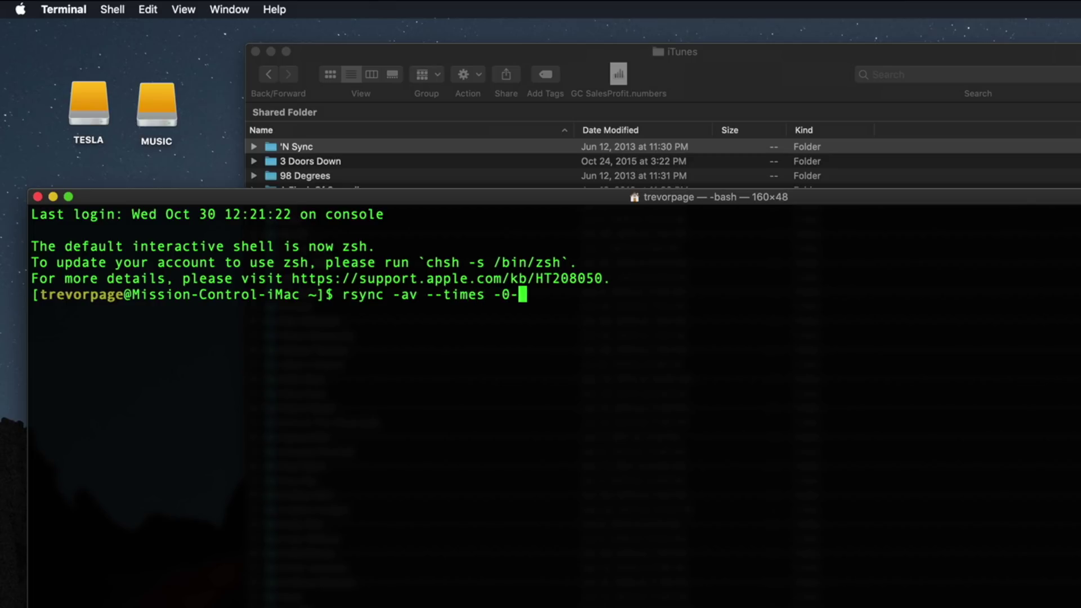
key(BackSpace)
text(-progress --)
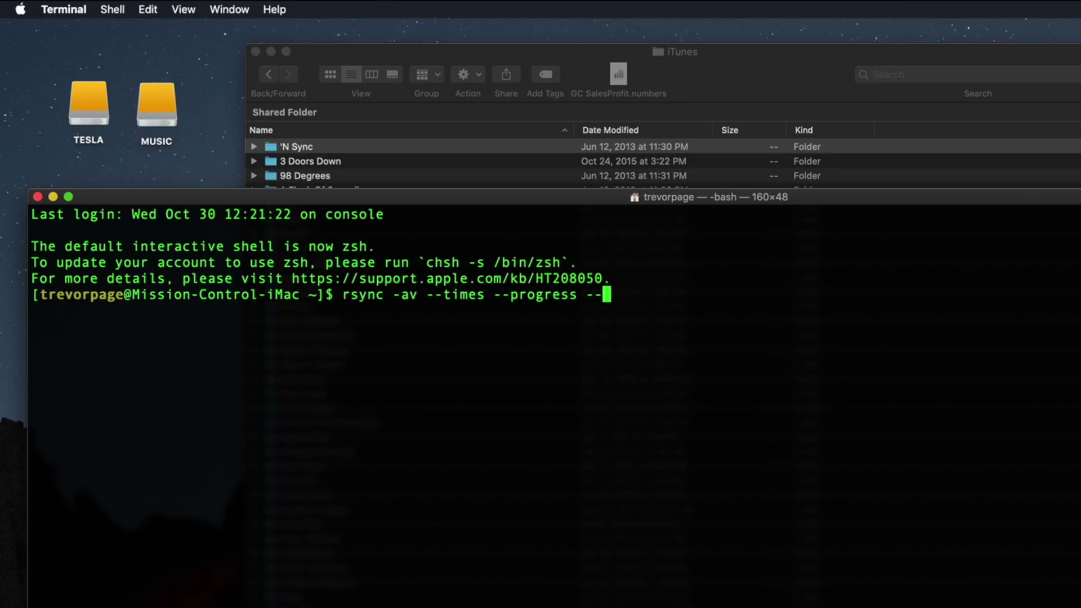
text(update)
Add the iTunes folder as source and /Volumes/MUSIC/ as destination with trailing slashes, and run it
drag(674, 55, 699, 339)
key(BackSpace)
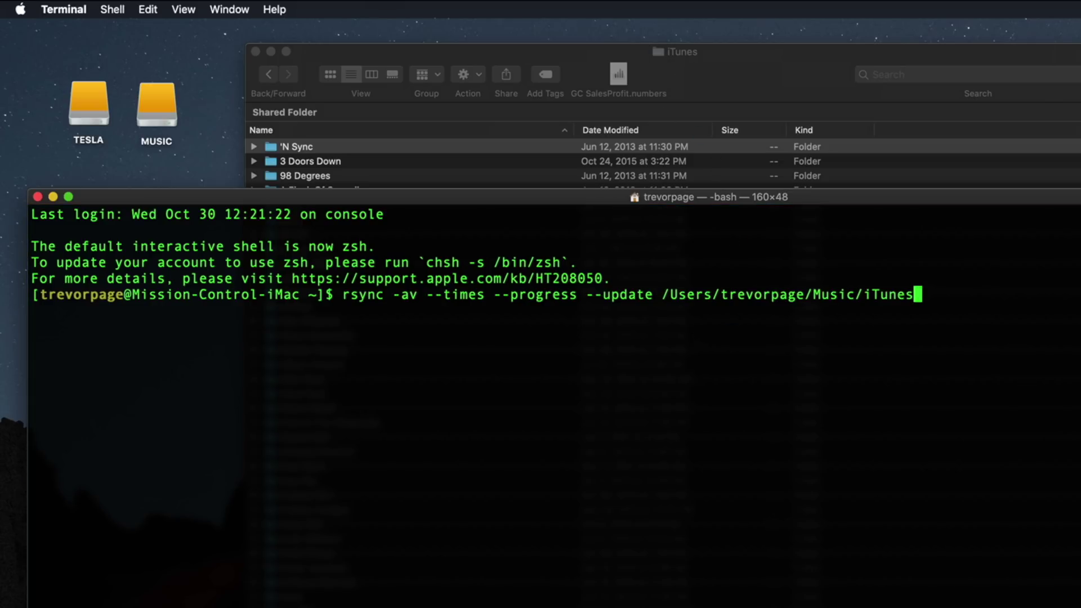
text(/)
drag(158, 104, 934, 249)
key(BackSpace)
text(/ /Volumes/MUSIC/)
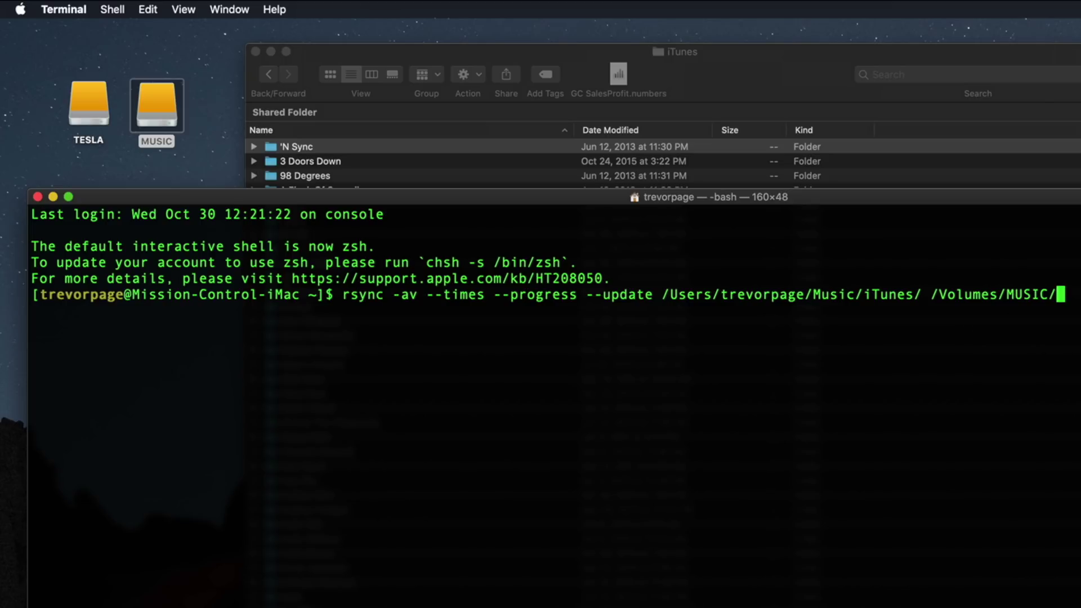
key(Return)
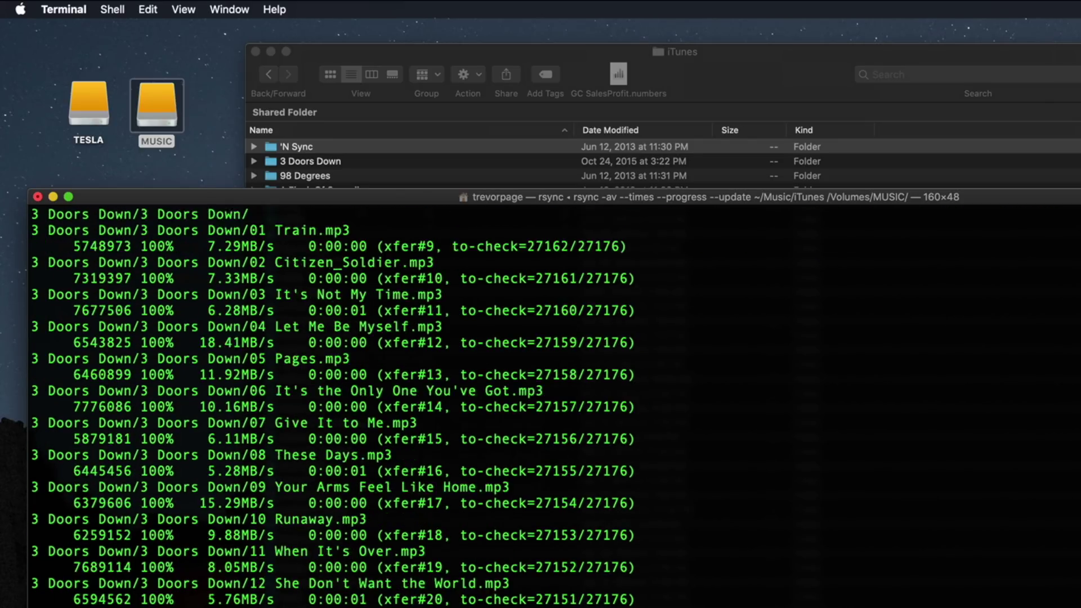
Open the MUSIC drive to check the copied music files
double_click(159, 106)
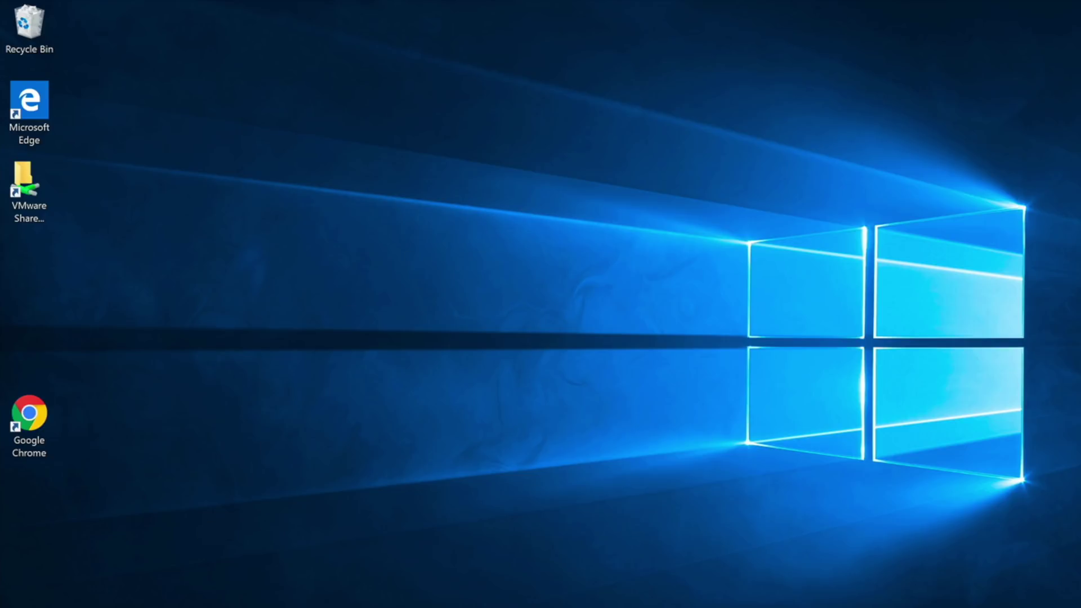
Search 'disk' to open Create and format hard disk partitions, then select Disk 1's New Volume (E:)
key(super+s)
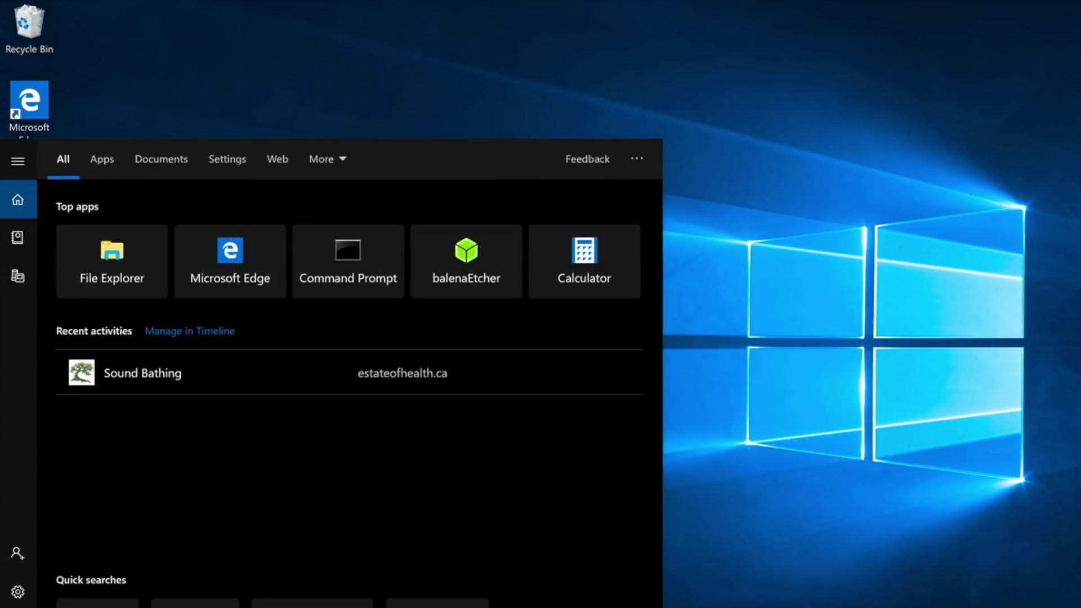
text(disk)
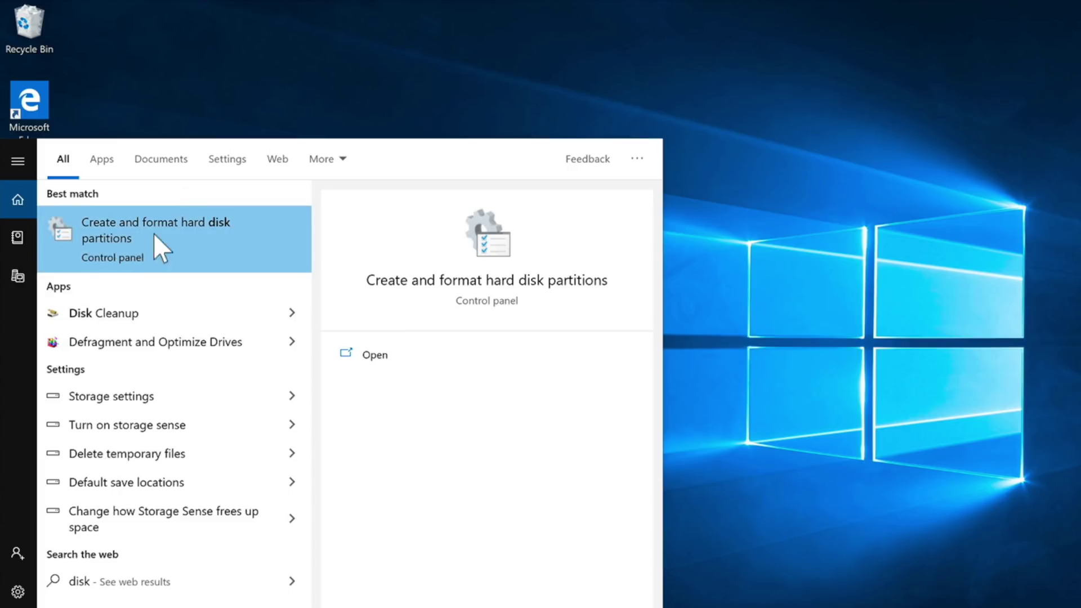
click(182, 231)
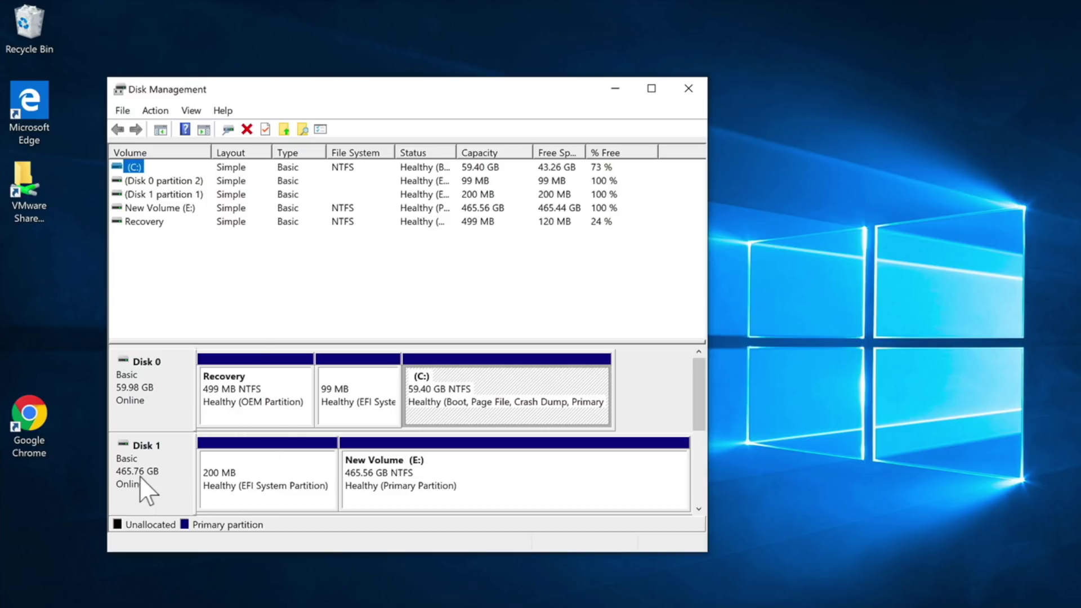
click(392, 493)
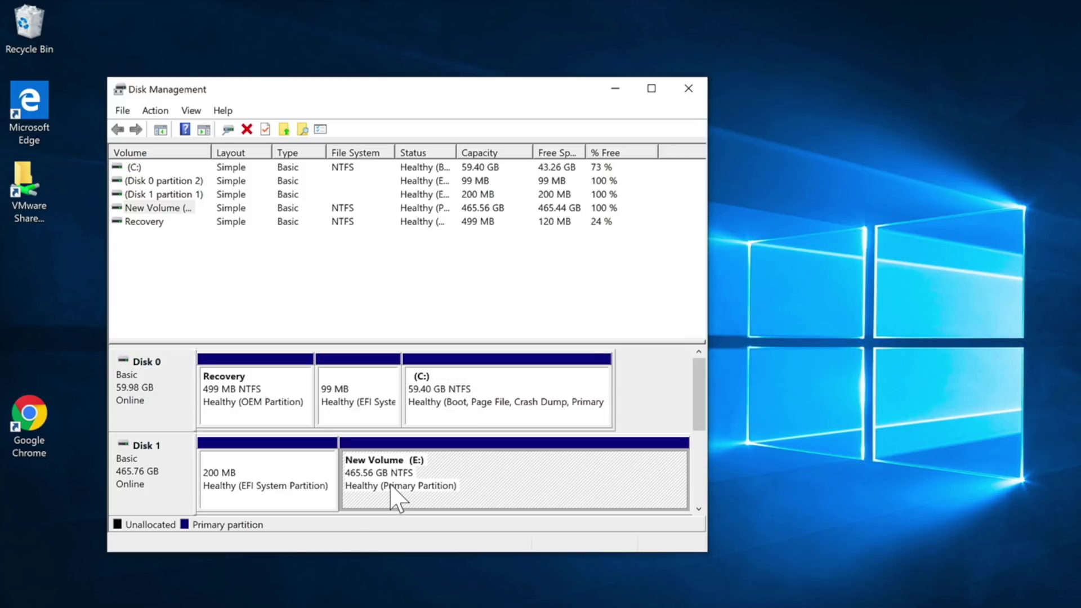
right_click(466, 476)
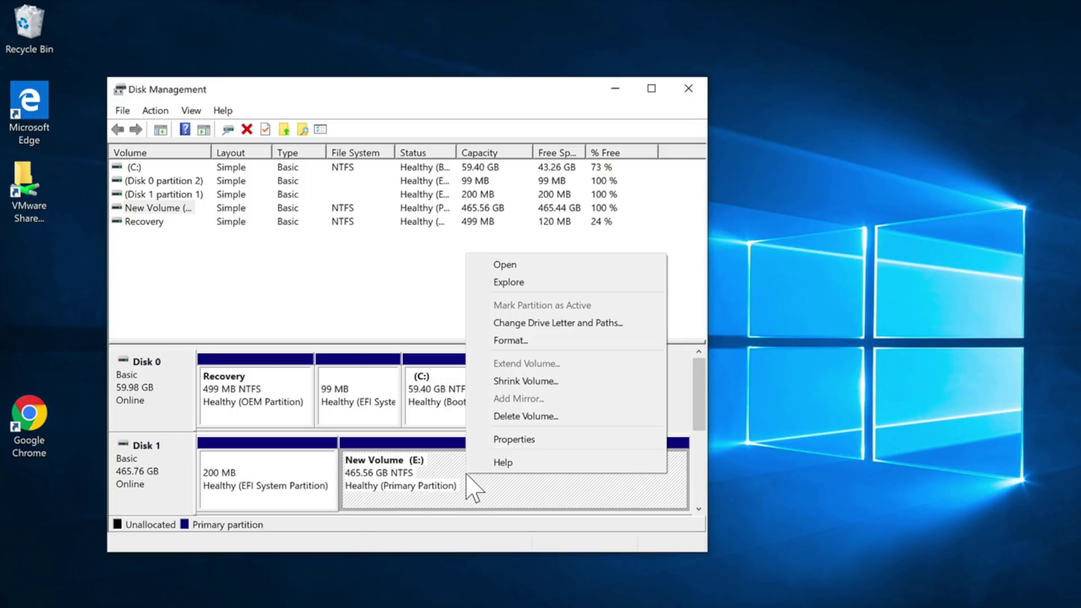
click(520, 341)
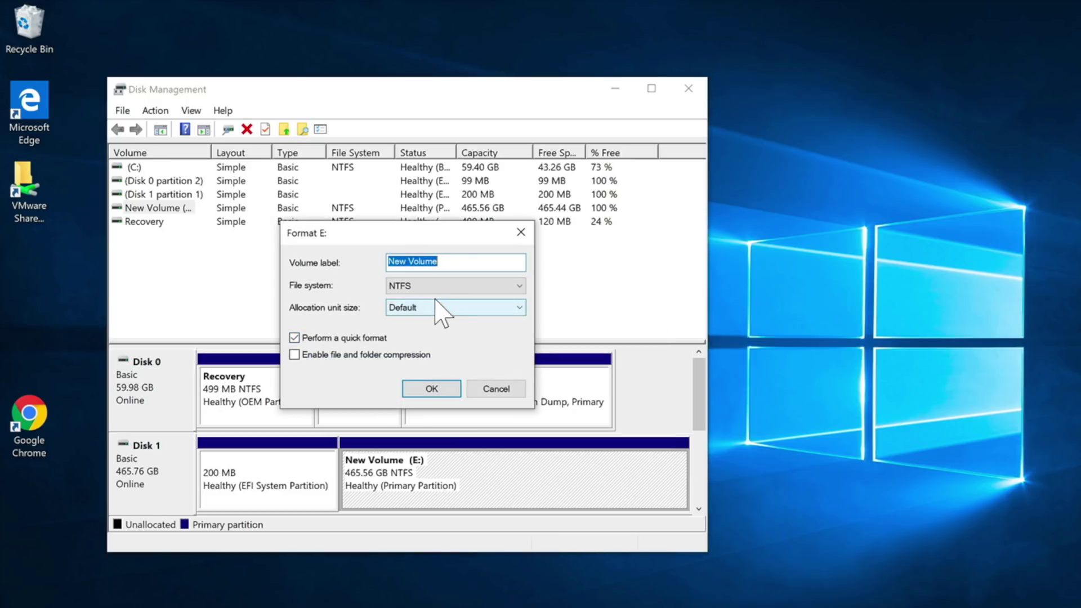
click(414, 287)
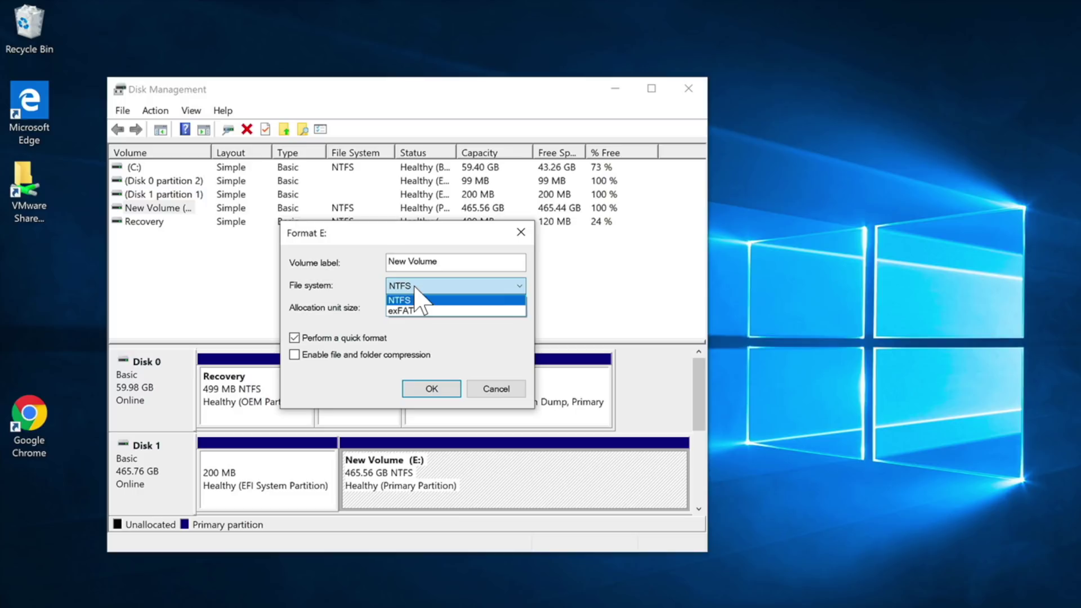
click(450, 300)
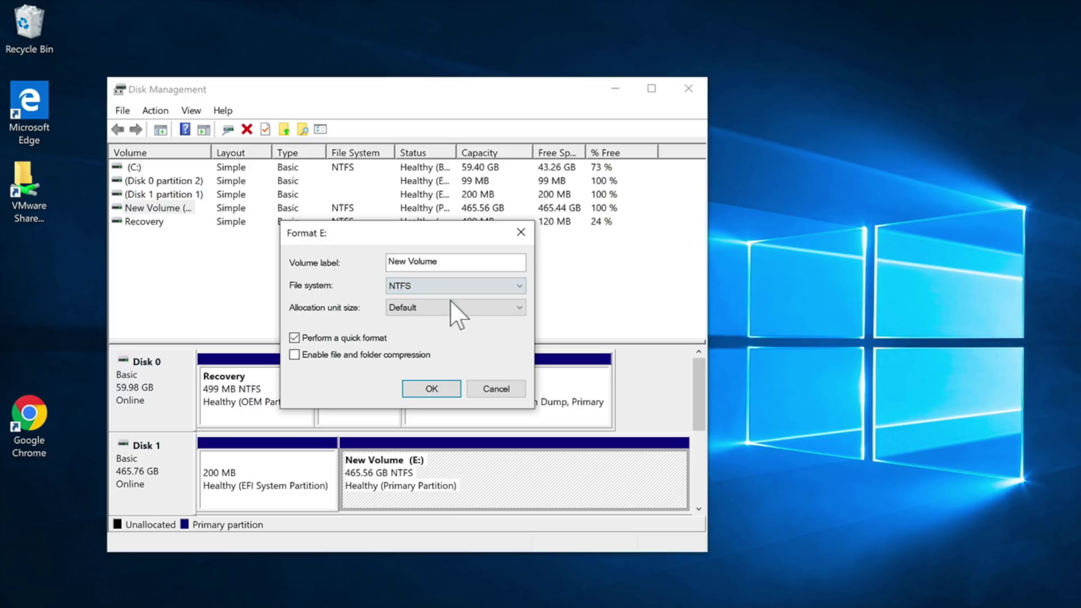
click(493, 389)
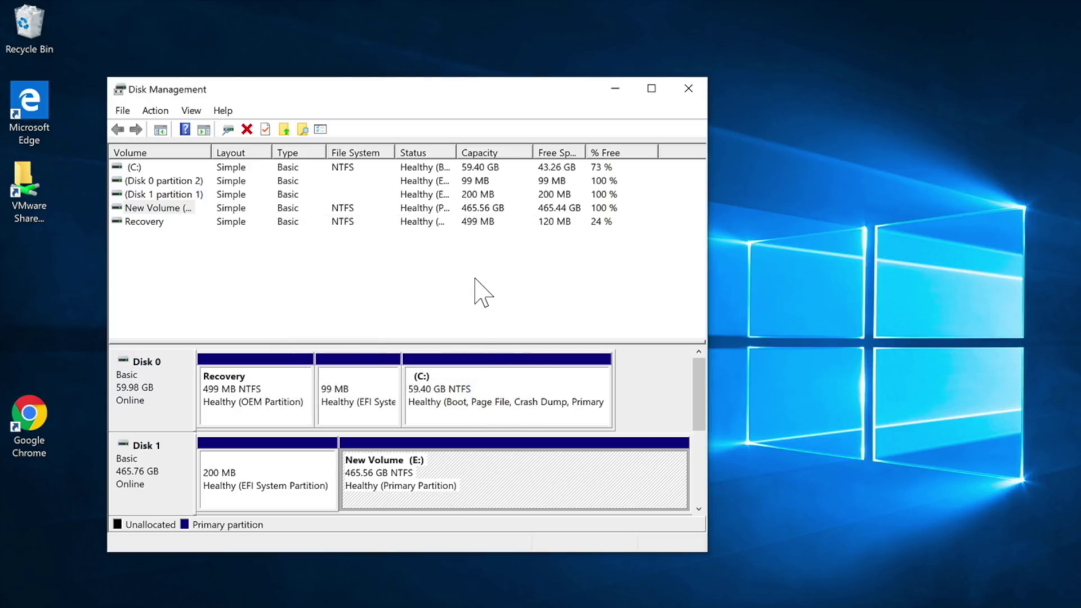
Launch Google Chrome and load the Ridgecrop Consultants FAT32 formatter page from the pasted URL
click(33, 425)
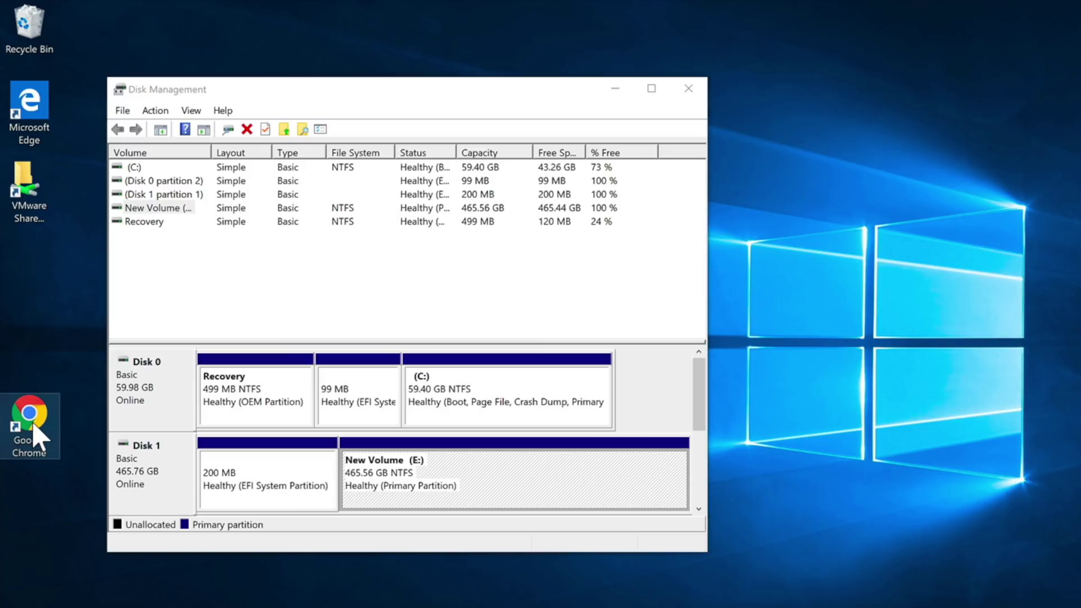
double_click(45, 420)
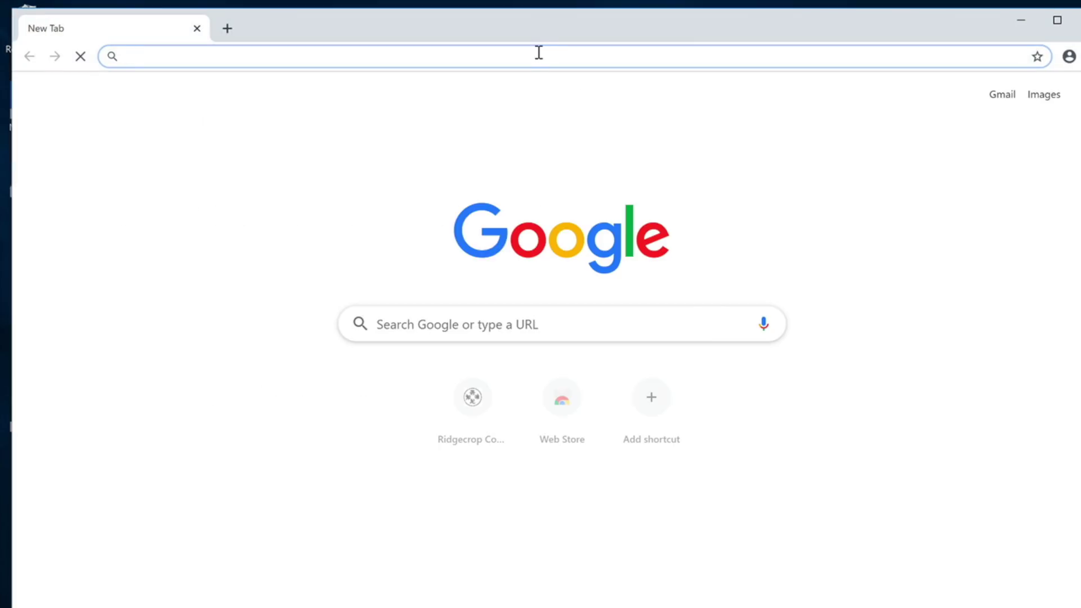
text(http://www.ridgecrop.demon.co.uk/index.htm?guiformat.htm)
key(Return)
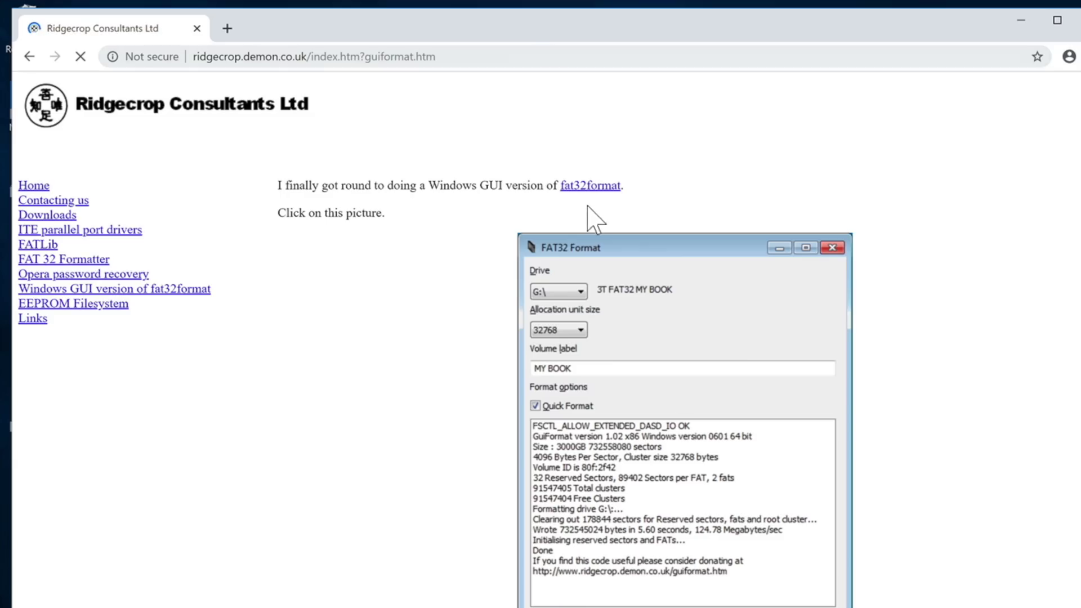
Download the FAT32 Format program, allow it to run, and launch it
click(630, 327)
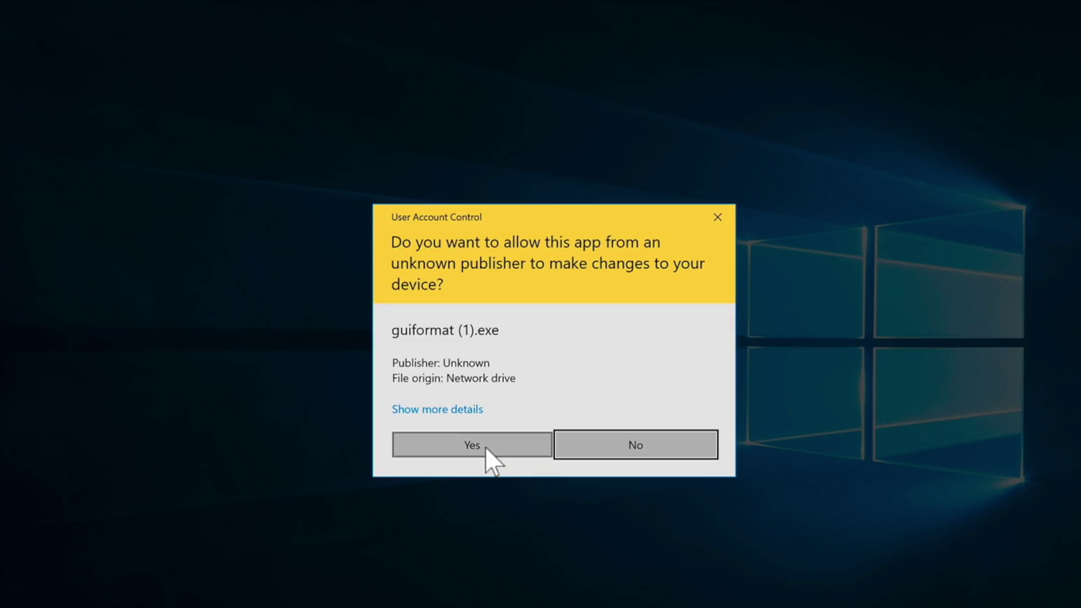
click(480, 453)
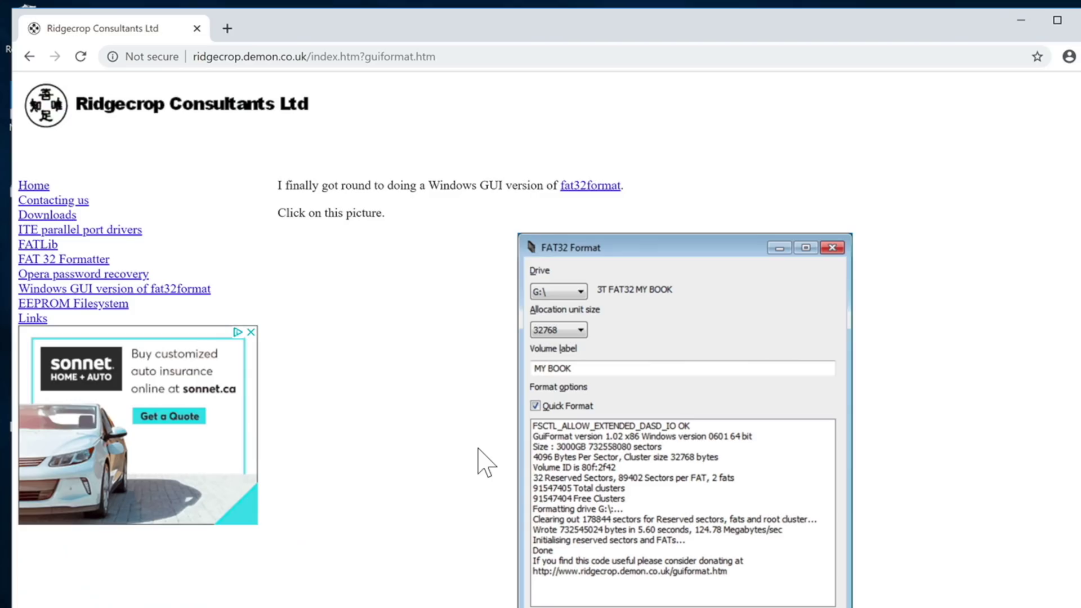
click(1019, 20)
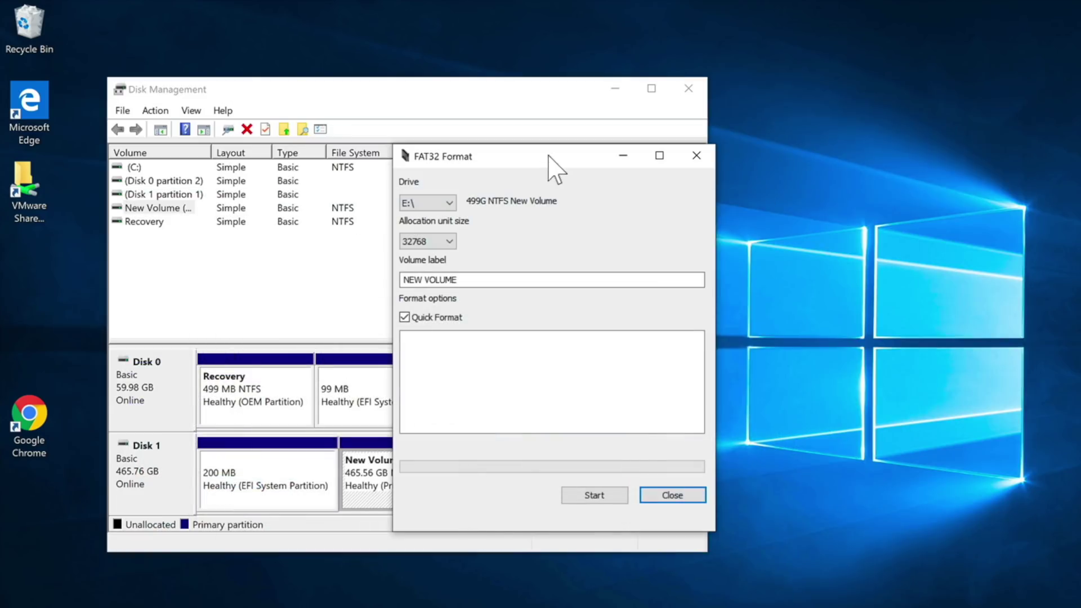
Quick-format drive E: as FAT32 labelled TESLA with 32768 allocation unit size
drag(549, 158, 885, 85)
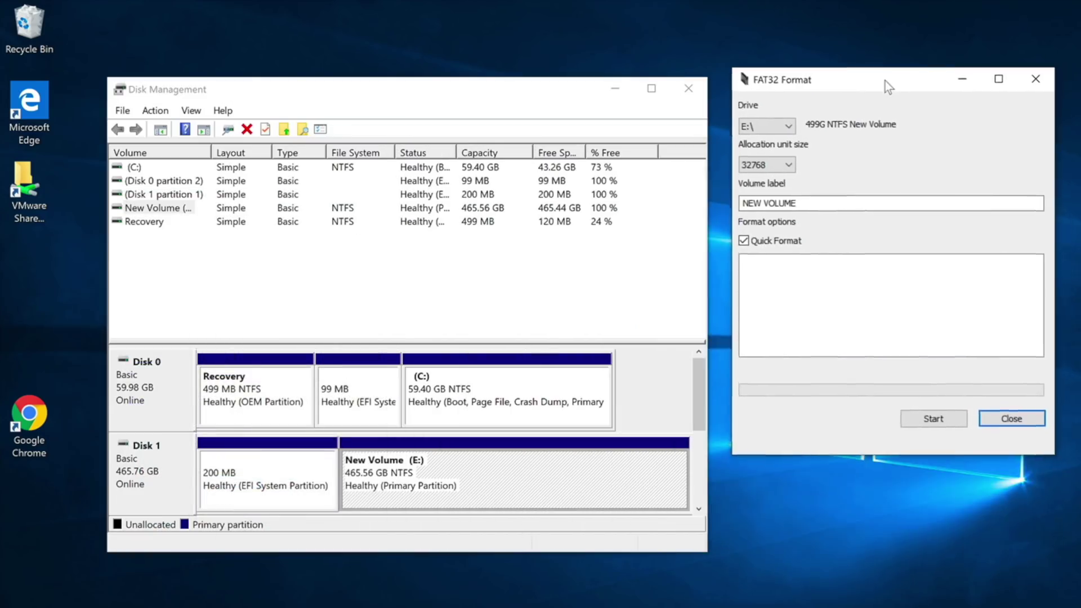
click(770, 130)
click(760, 158)
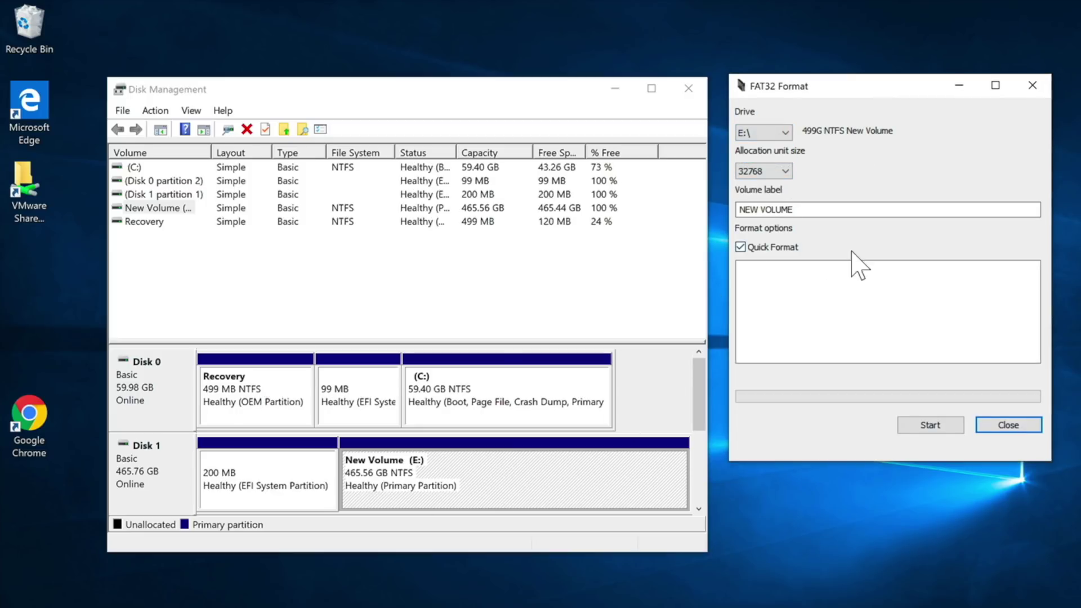
click(803, 211)
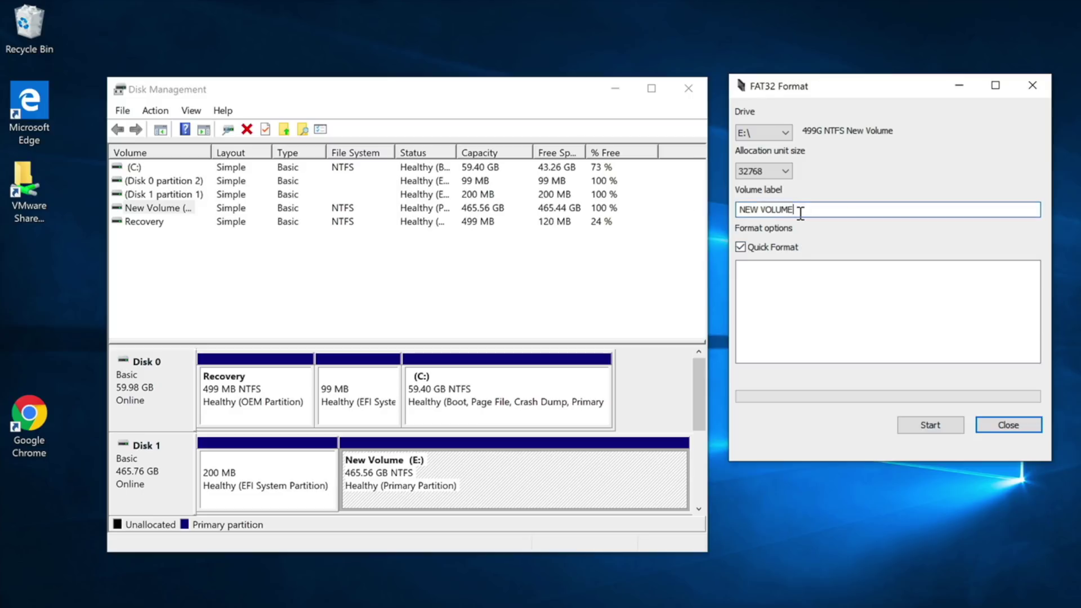
key(ctrl+a)
text(TESLA)
click(782, 172)
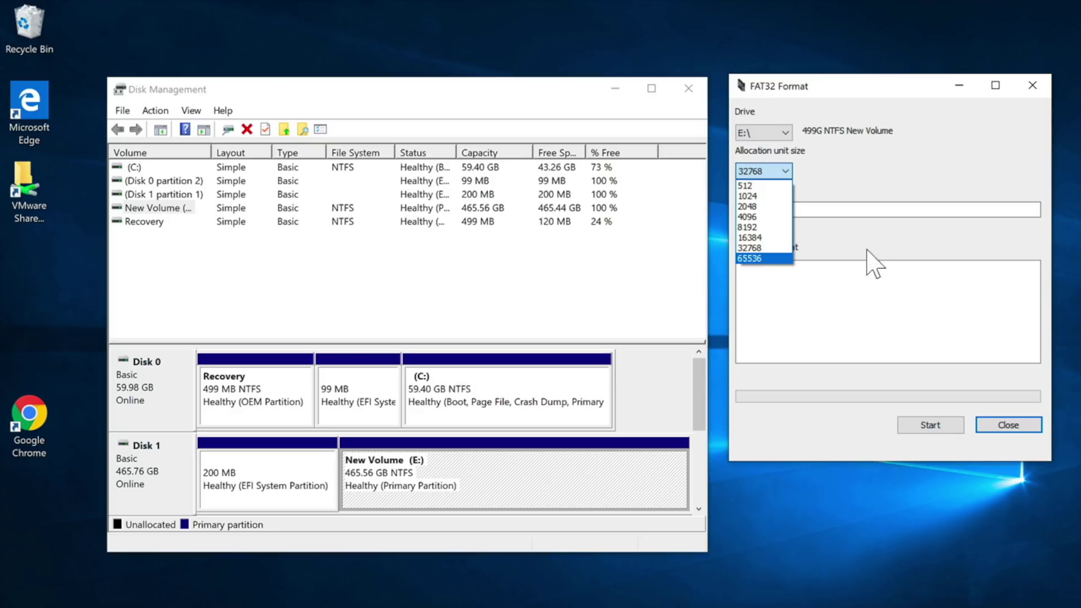
click(957, 248)
click(940, 426)
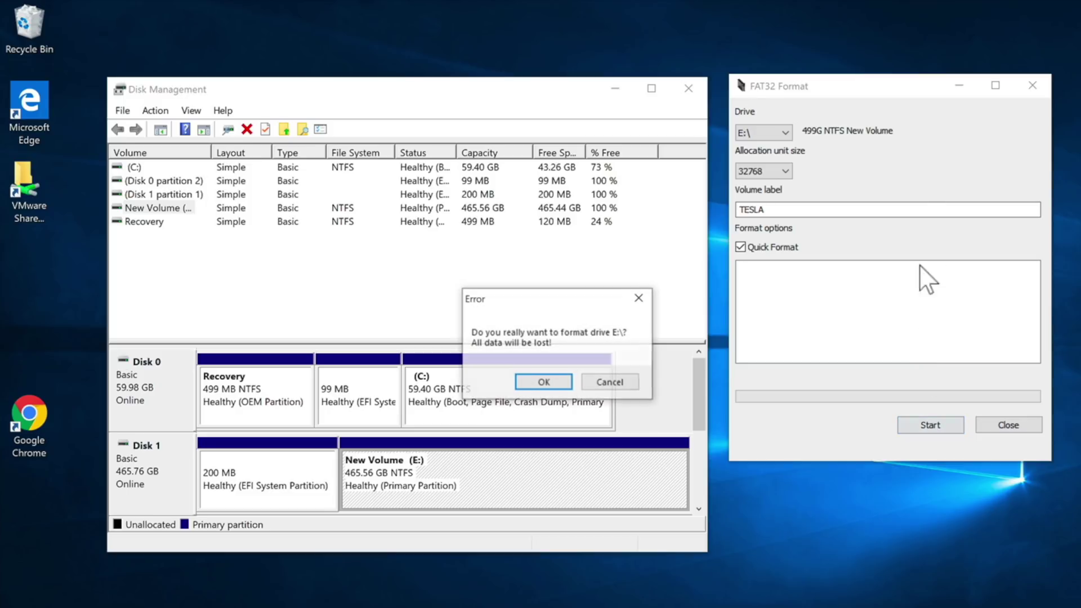
click(543, 383)
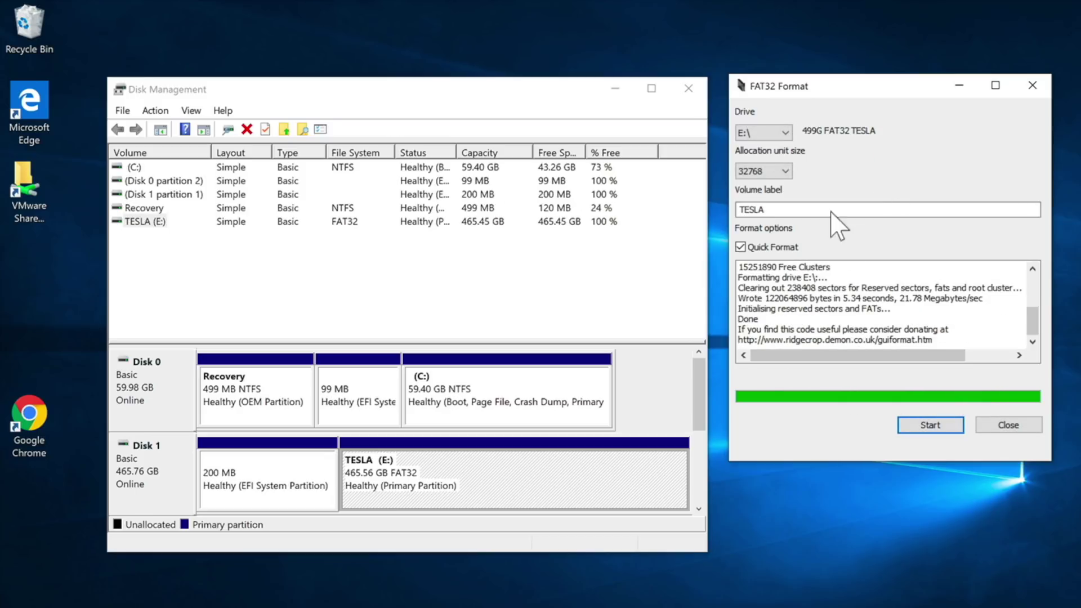
Make a new folder named TeslaCam on the empty TESLA (E:) drive, then close Explorer
key(super+e)
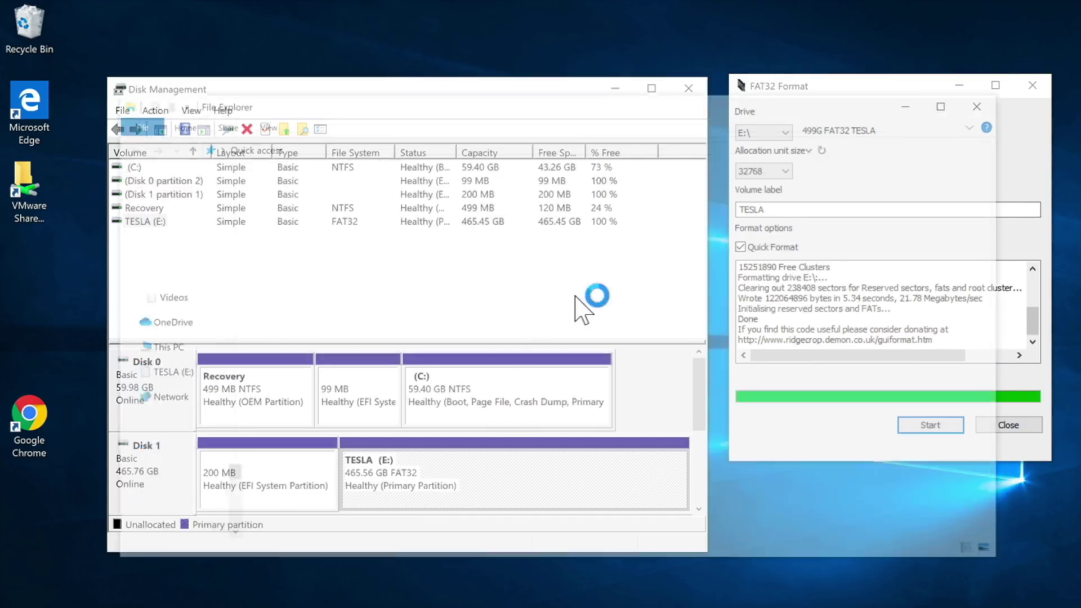
click(175, 521)
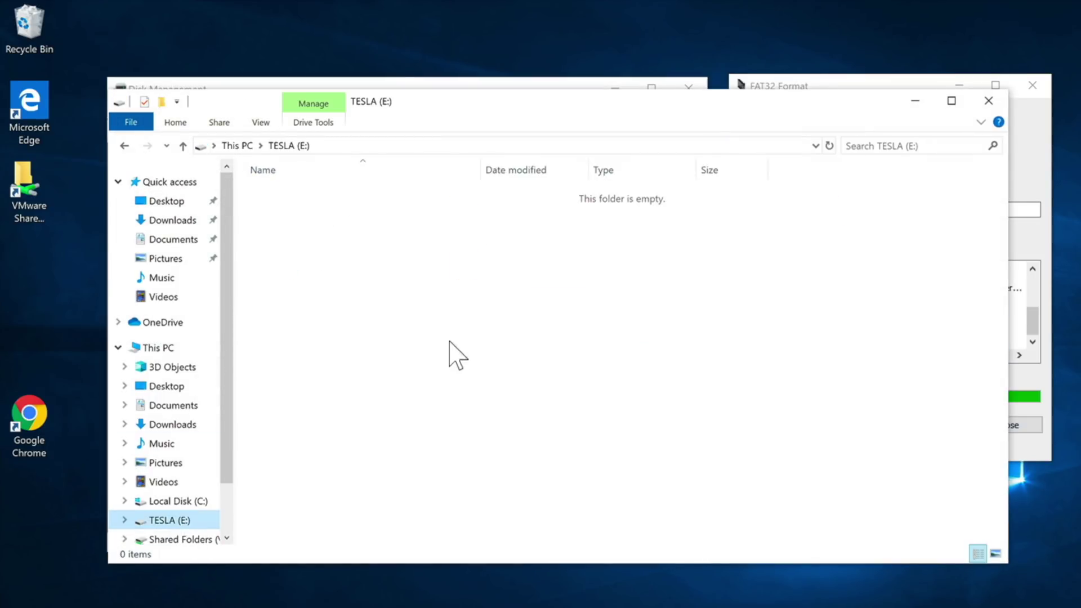
right_click(383, 281)
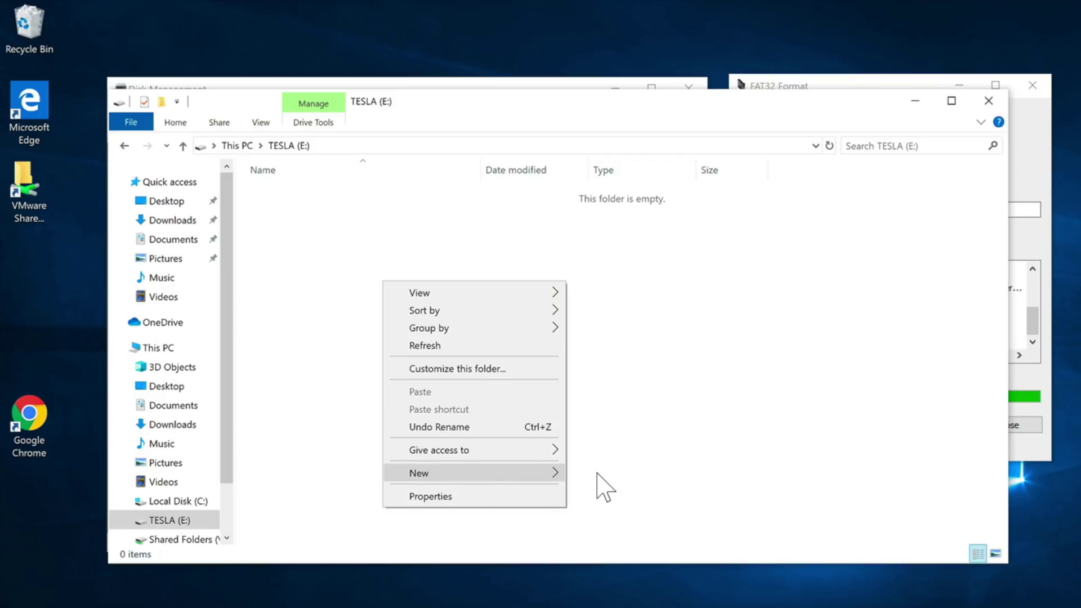
click(563, 474)
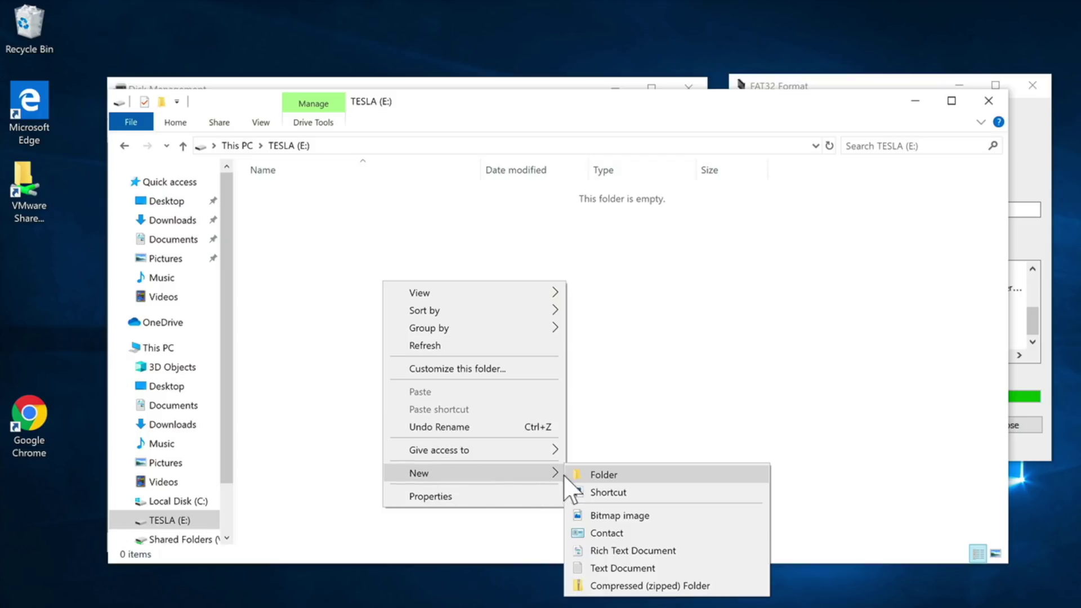
click(602, 474)
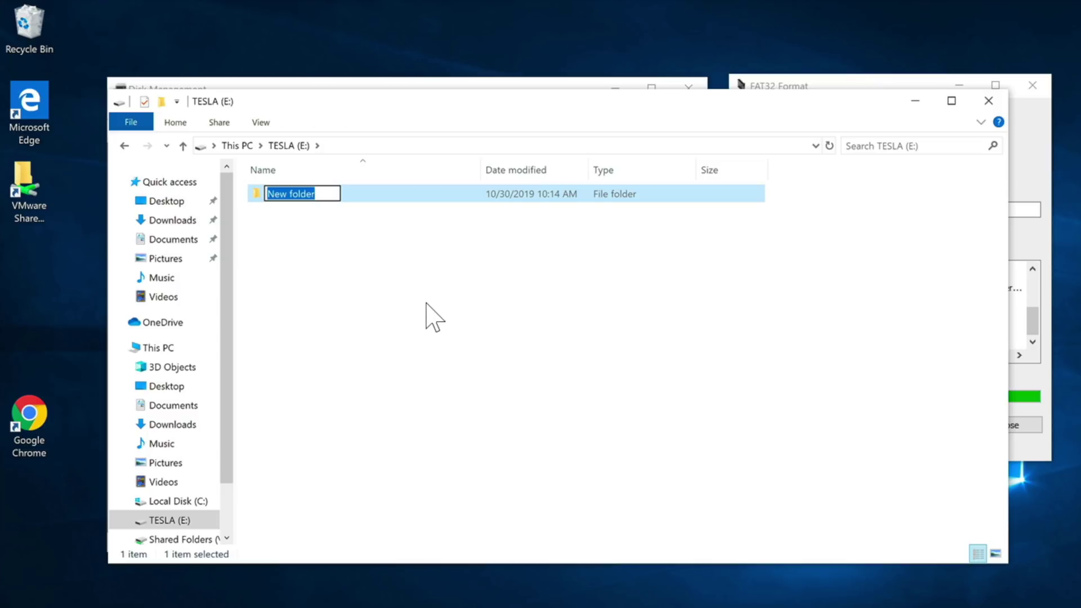
text(TeslaCam)
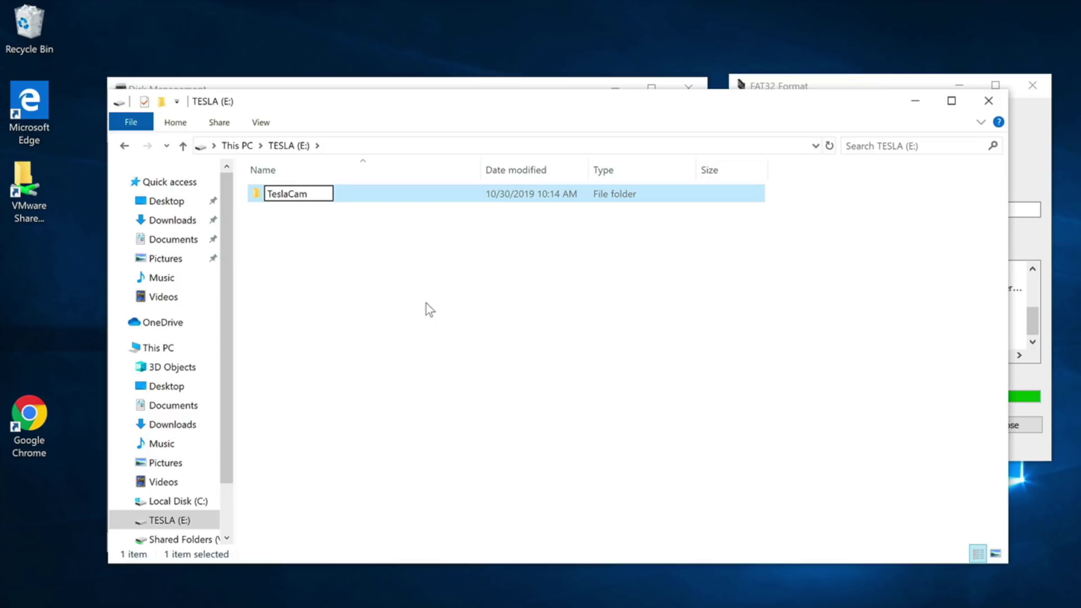
click(427, 302)
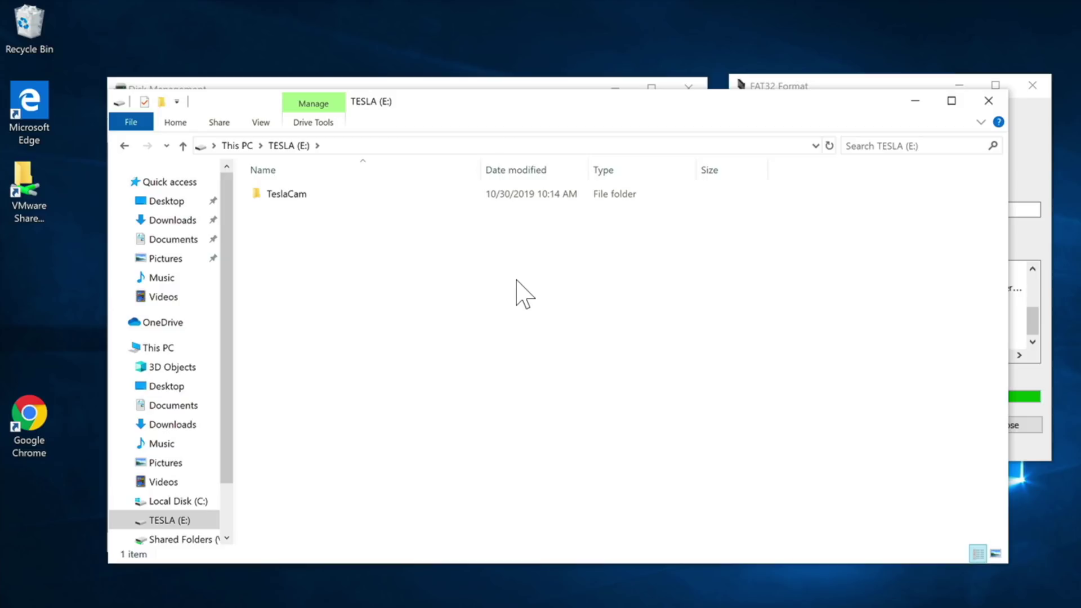
click(989, 100)
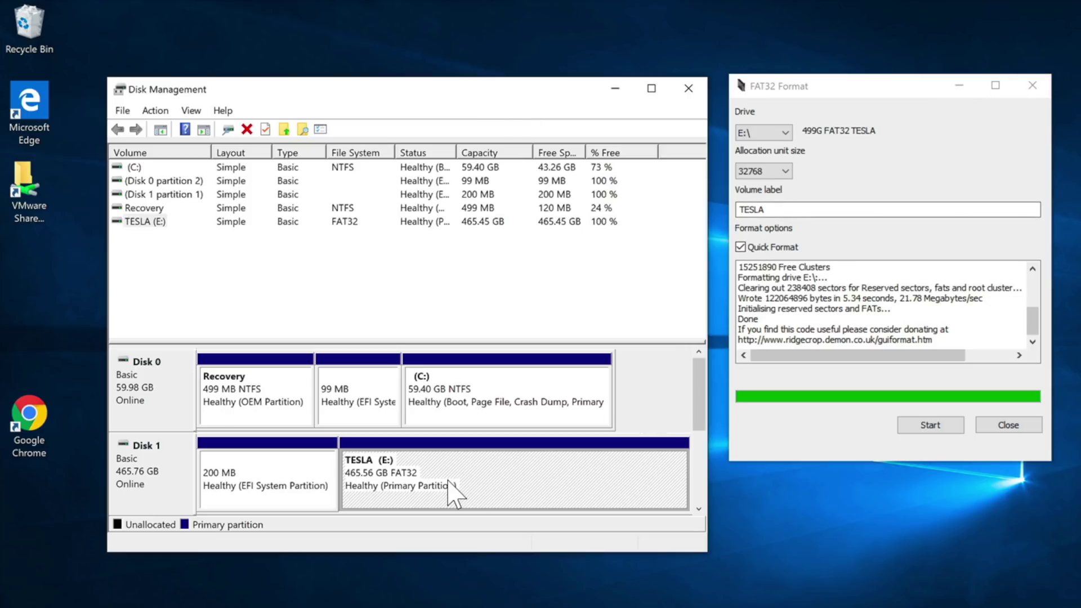
Delete the whole-disk TESLA (E:) volume
right_click(426, 485)
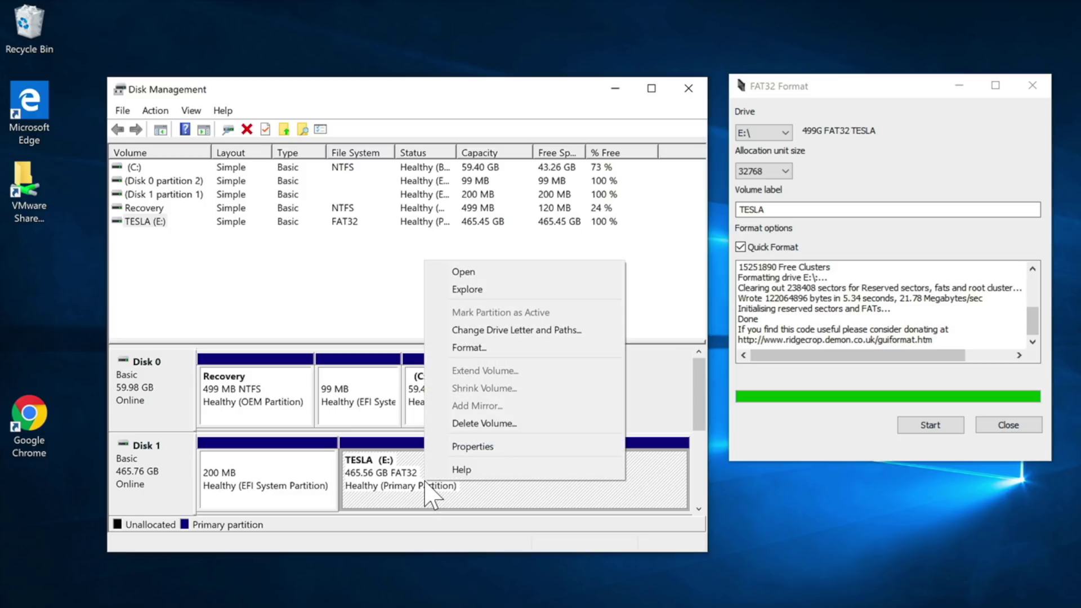
click(498, 424)
click(619, 445)
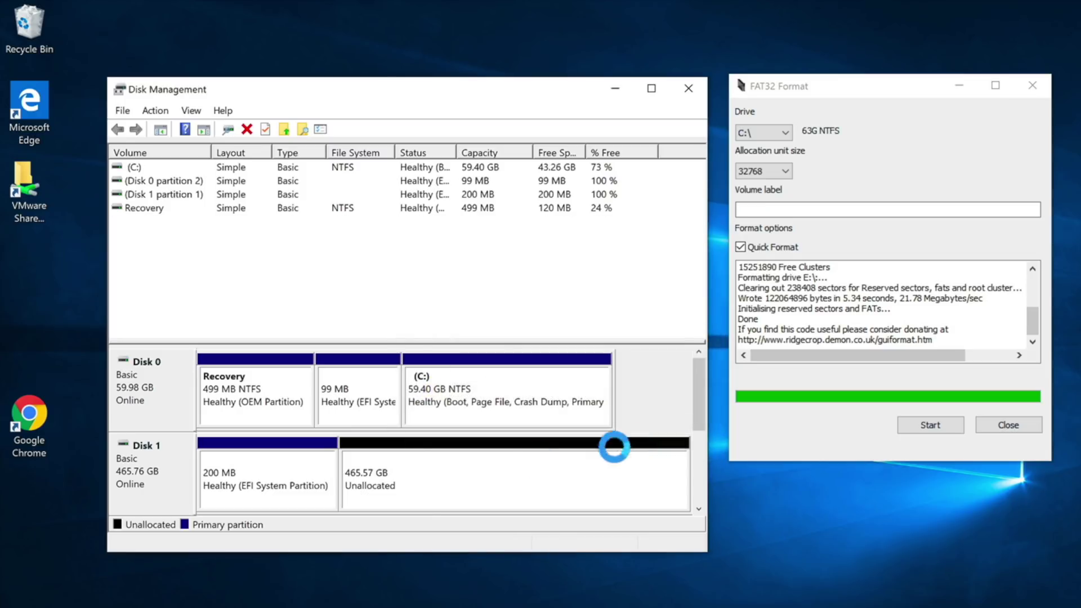
Create a 238369 MB simple volume as drive E: labelled TESLA on the unallocated space
right_click(413, 480)
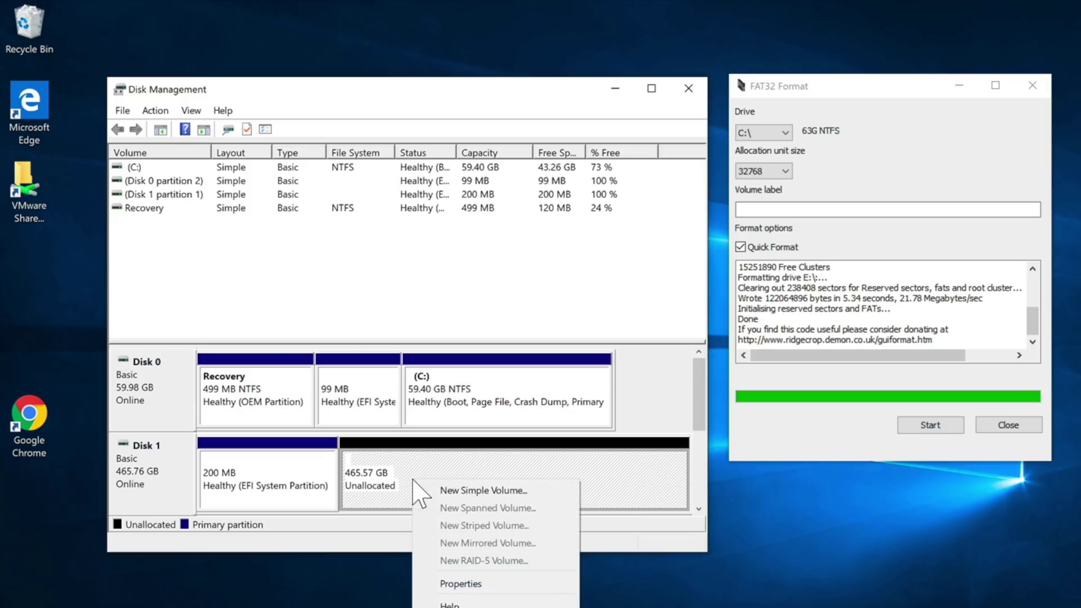
click(507, 491)
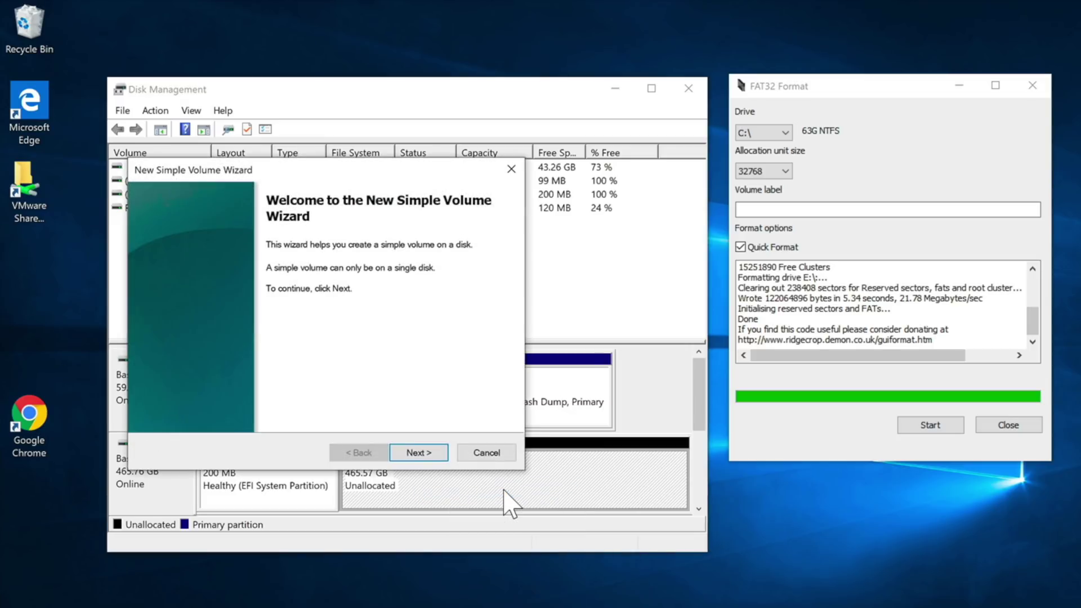
click(424, 456)
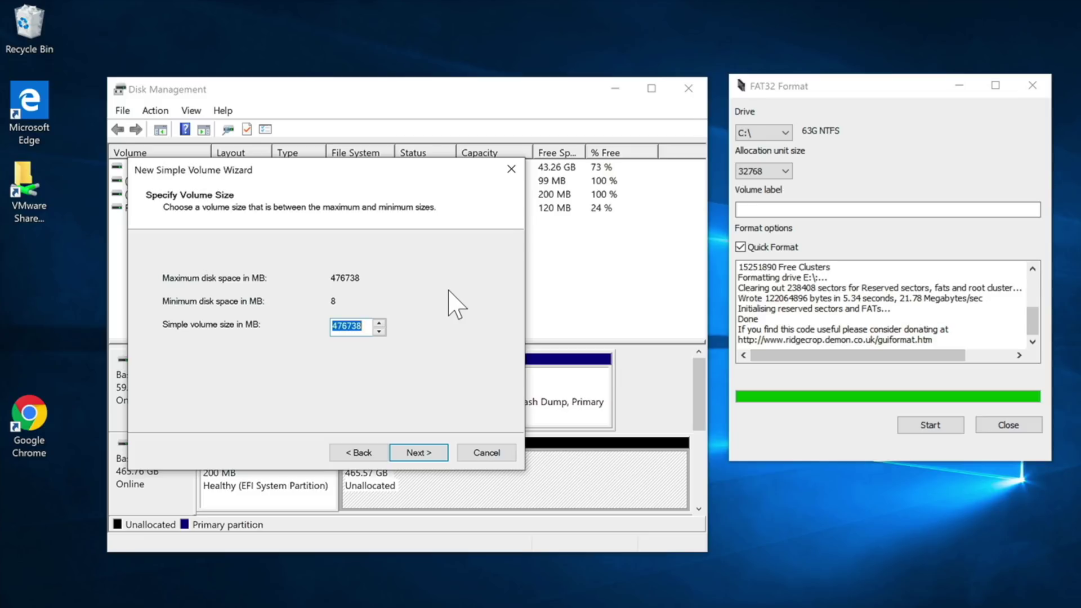
text(238369)
click(426, 453)
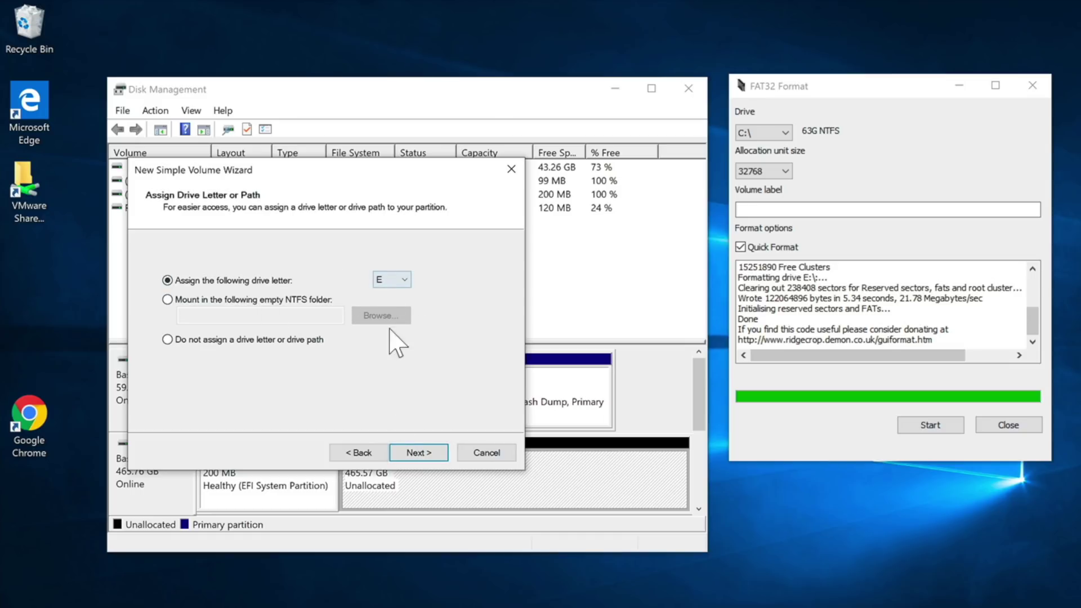
click(416, 456)
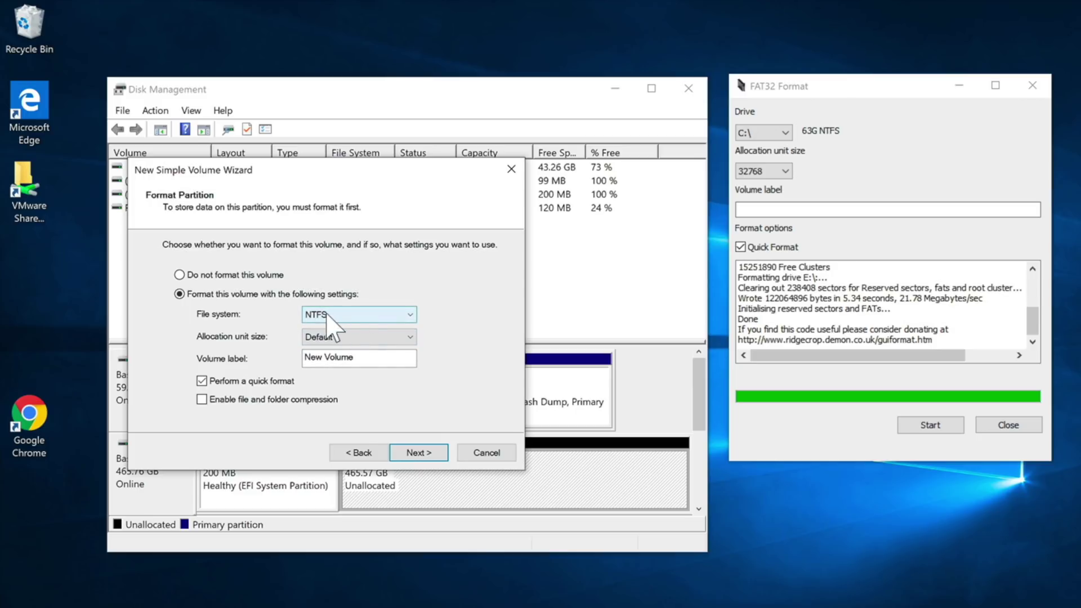
drag(369, 358, 302, 354)
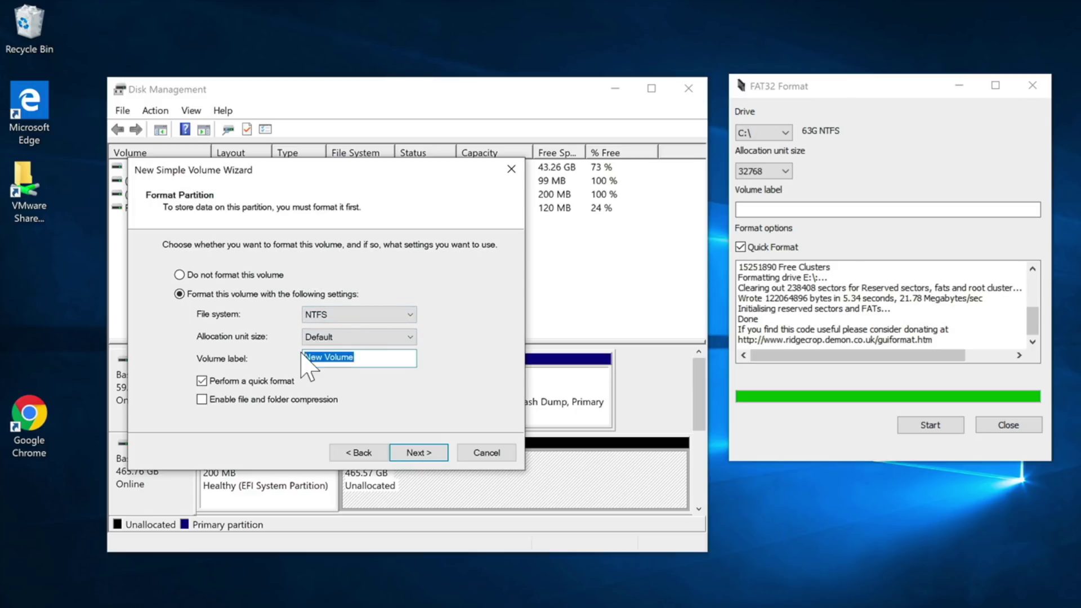
text(TESLA)
click(425, 454)
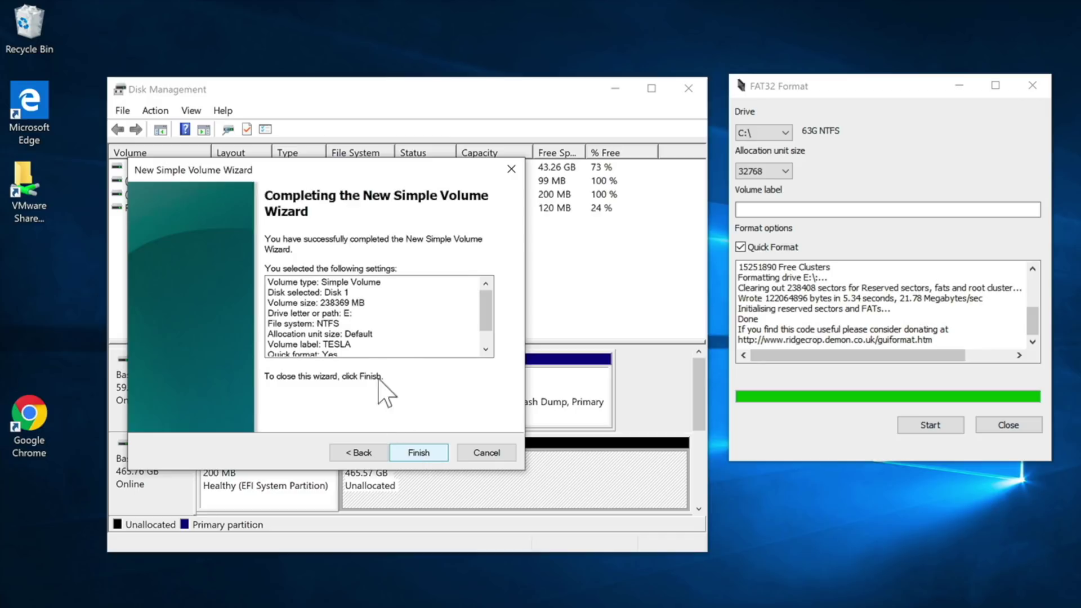
click(421, 454)
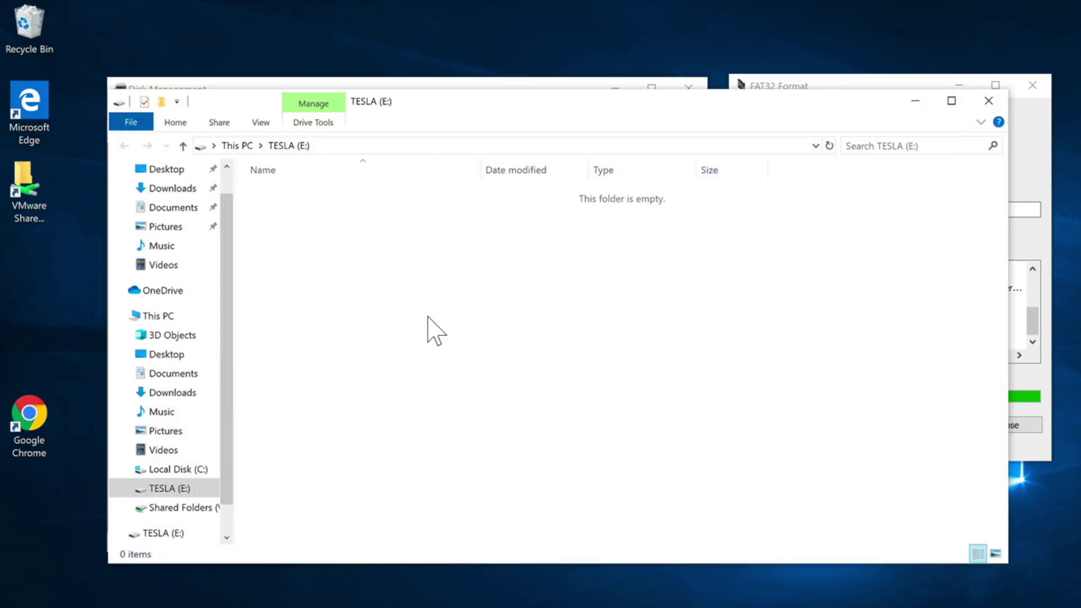
click(992, 108)
click(527, 479)
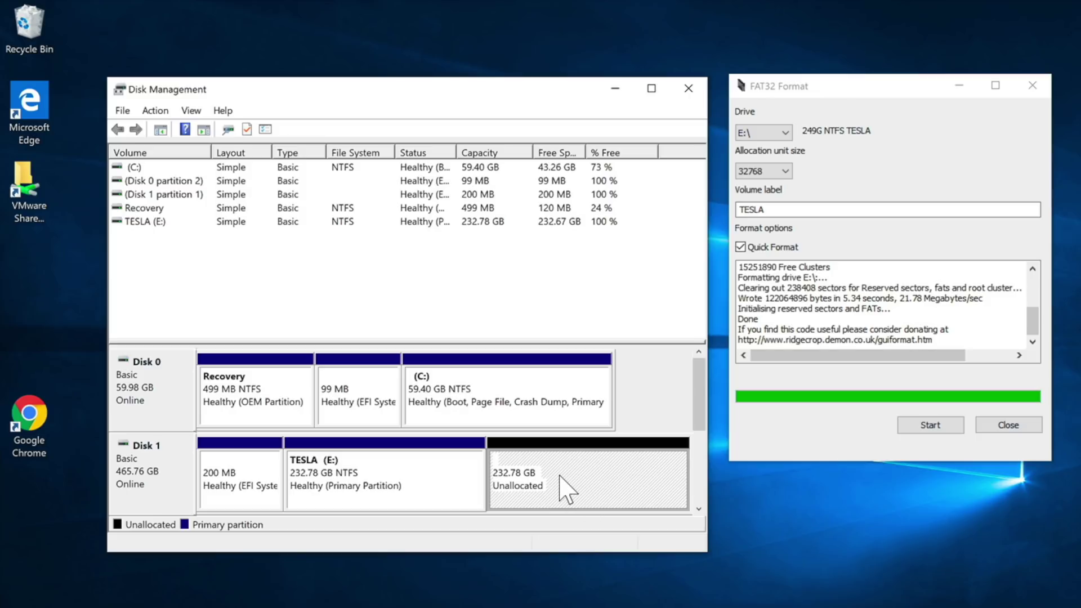
Create a full-size simple volume on the remaining unallocated space as drive F: labelled MUSIC
right_click(583, 473)
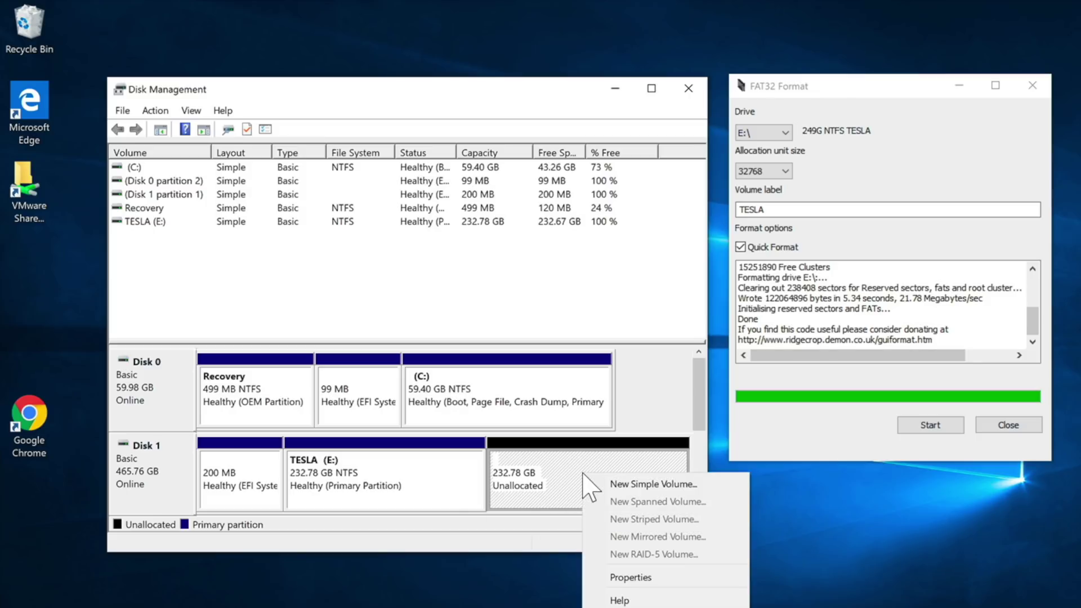
click(638, 485)
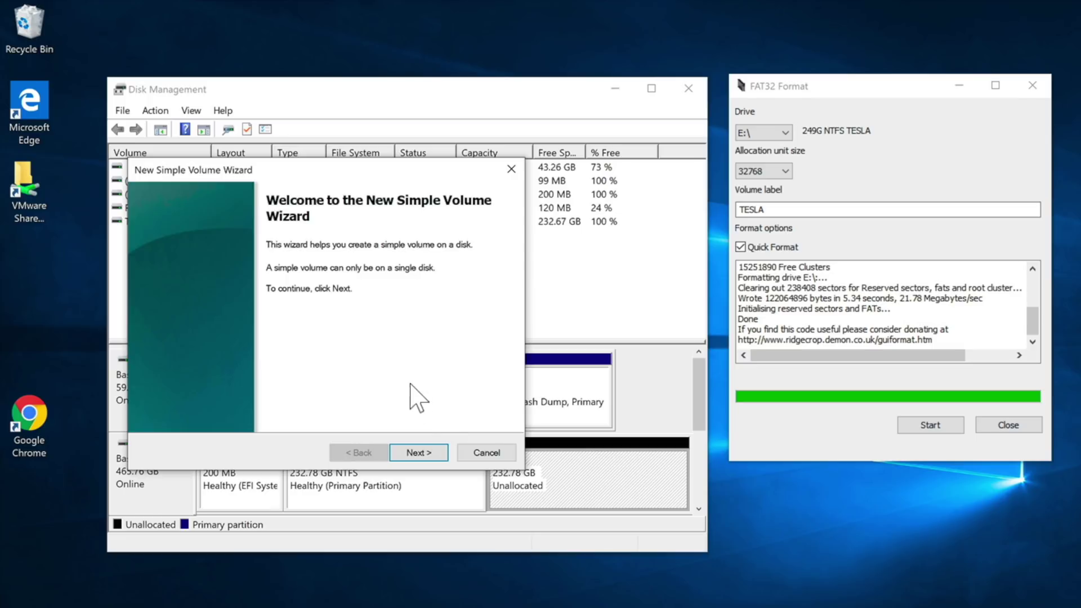
click(418, 451)
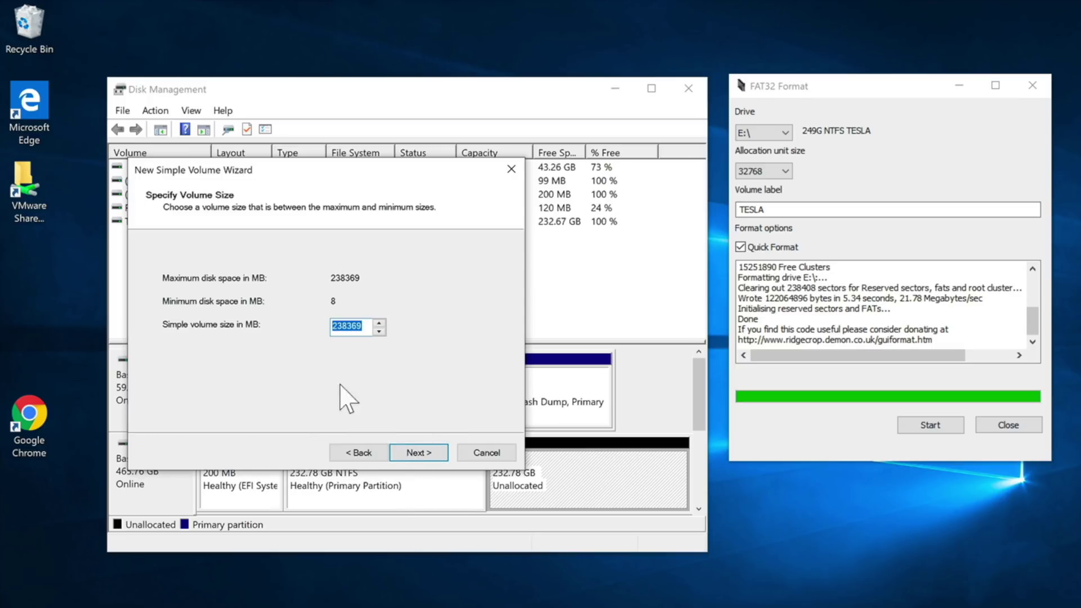
click(421, 452)
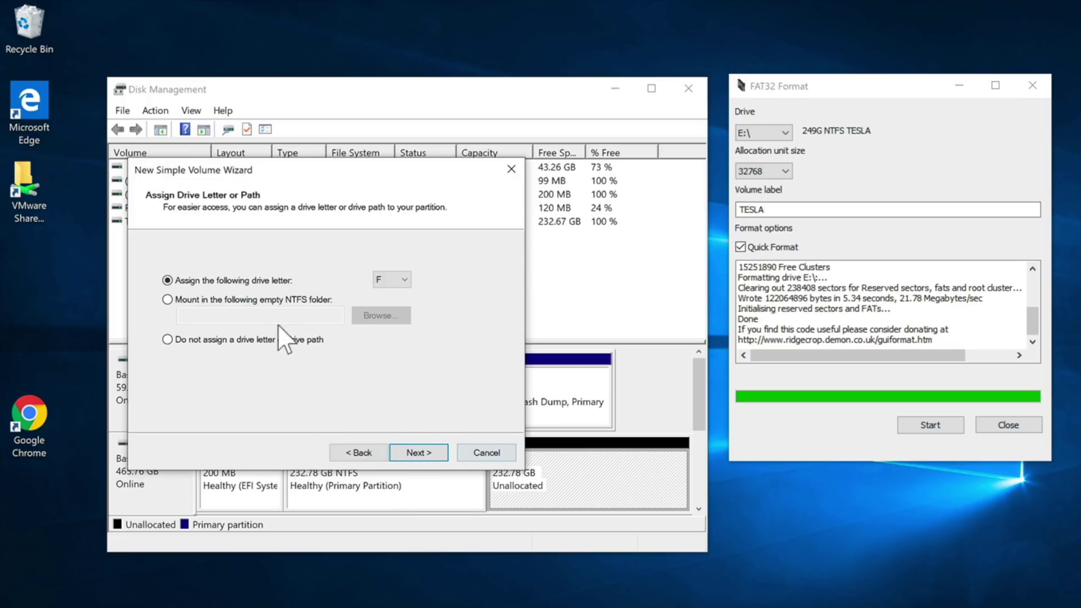
click(421, 452)
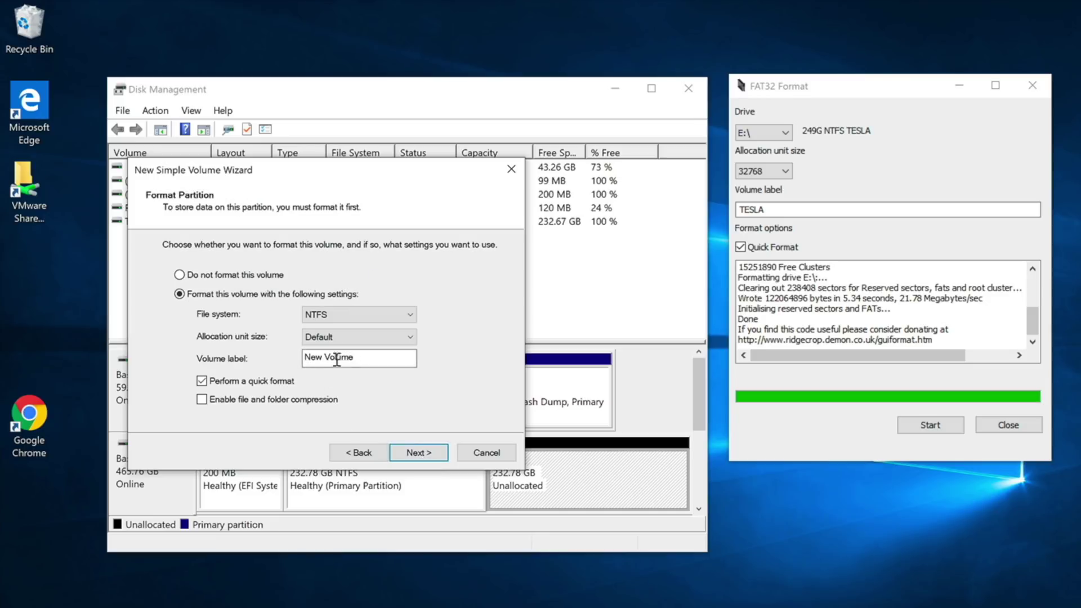
drag(336, 358, 236, 358)
text(MUSIC)
click(417, 452)
click(414, 451)
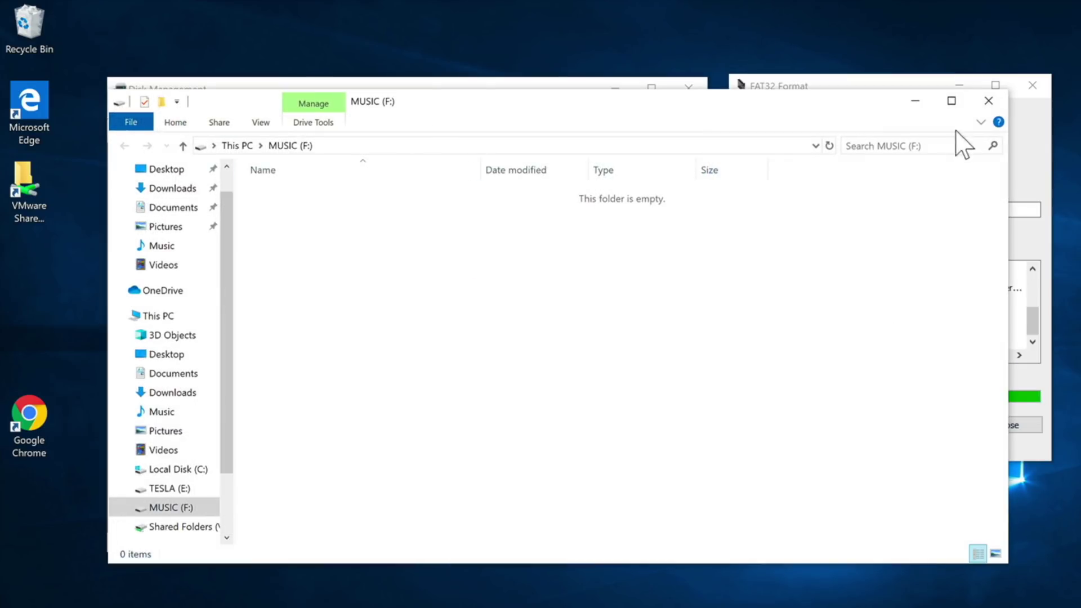
click(989, 102)
click(845, 178)
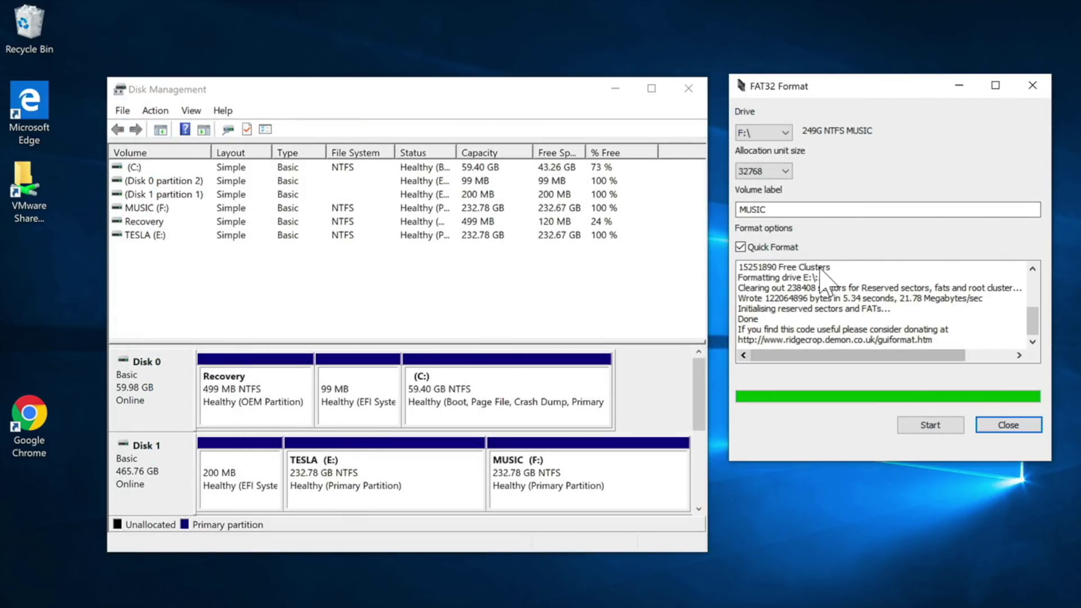
Format drive E: (TESLA) as FAT32
click(768, 135)
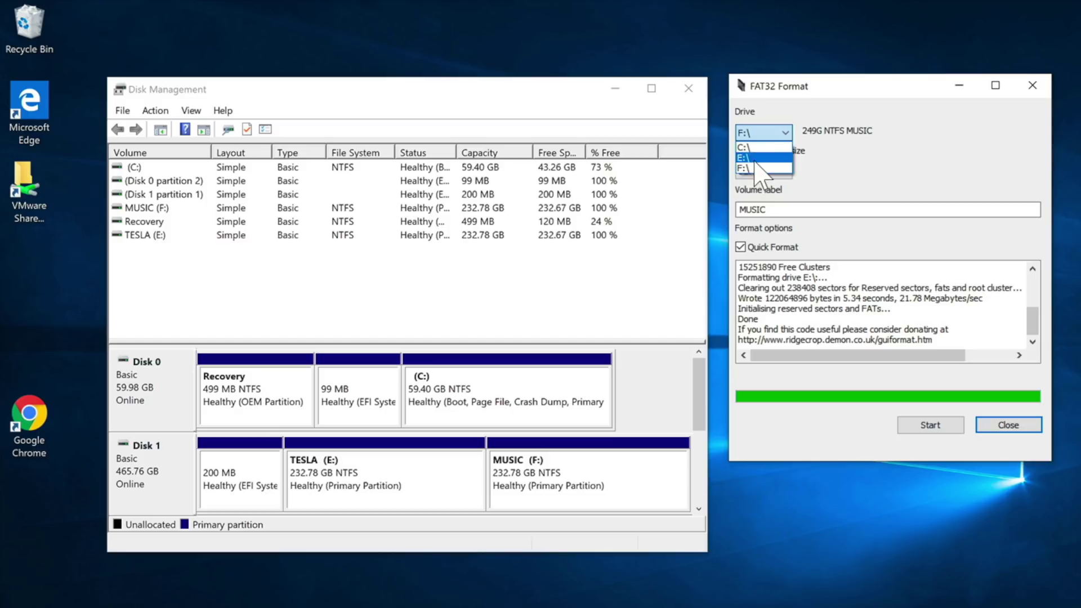
click(767, 158)
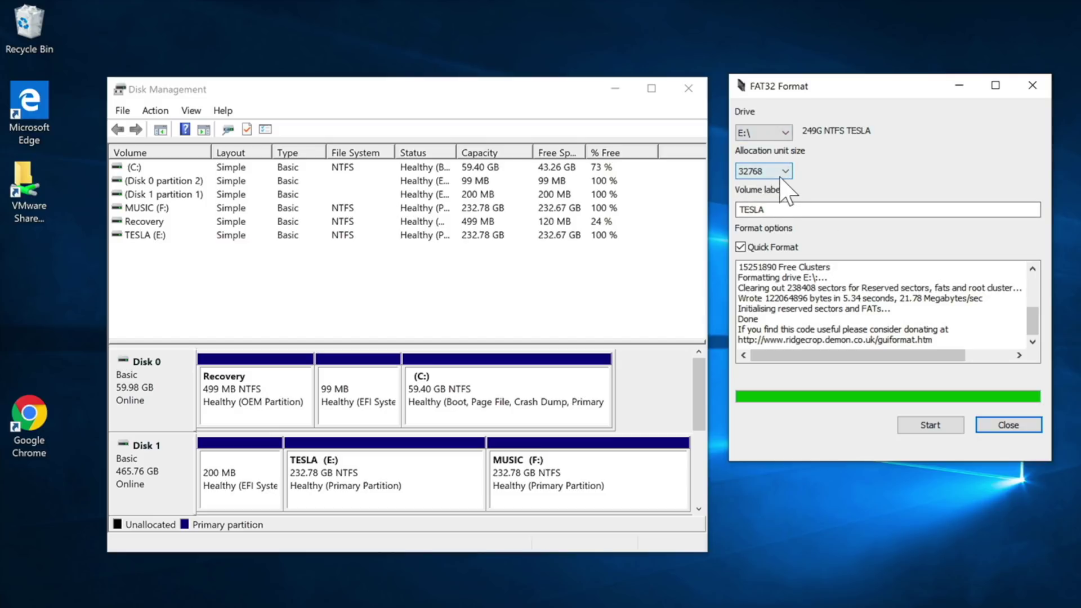
click(817, 209)
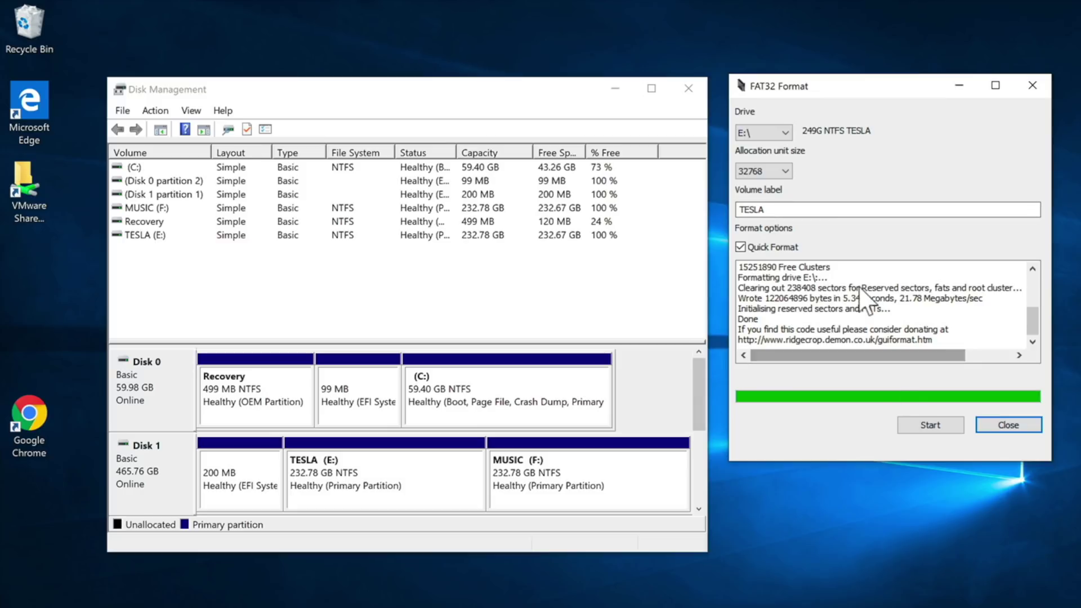
click(922, 426)
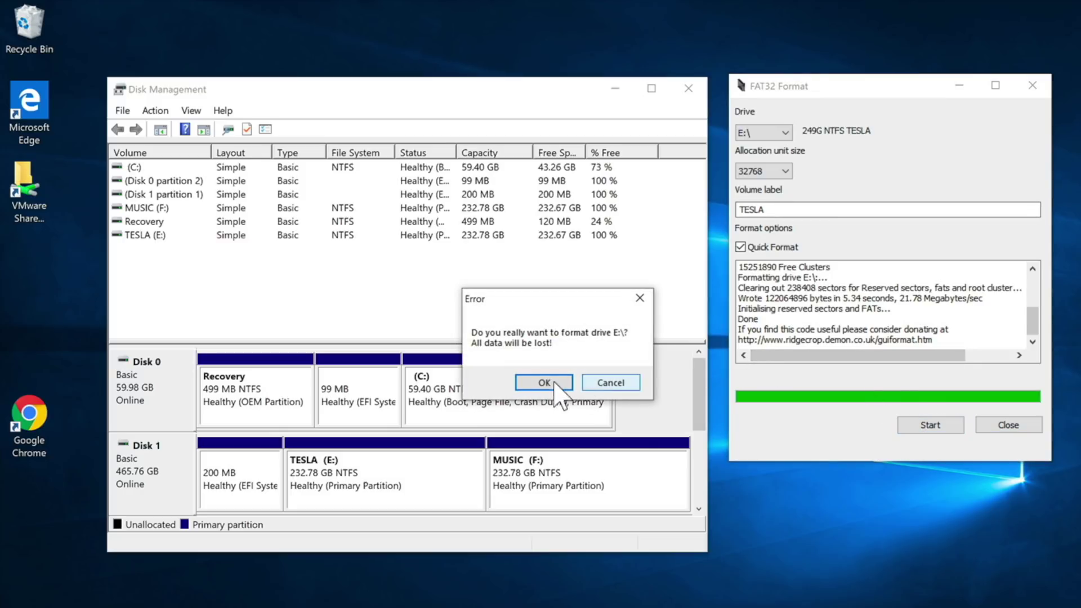
click(552, 383)
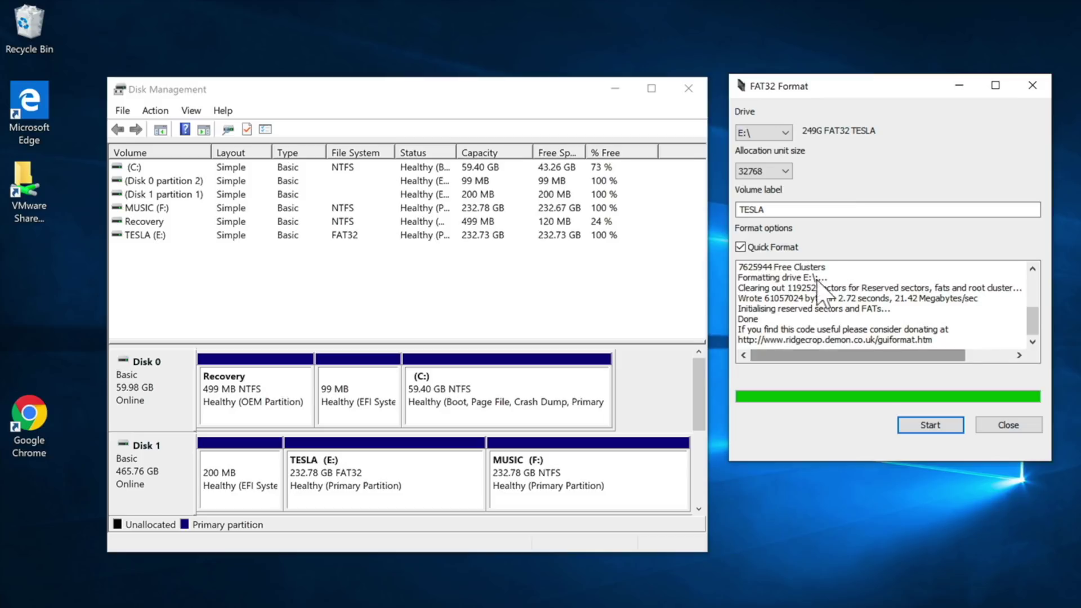
Format drive F: (MUSIC) as FAT32
click(784, 135)
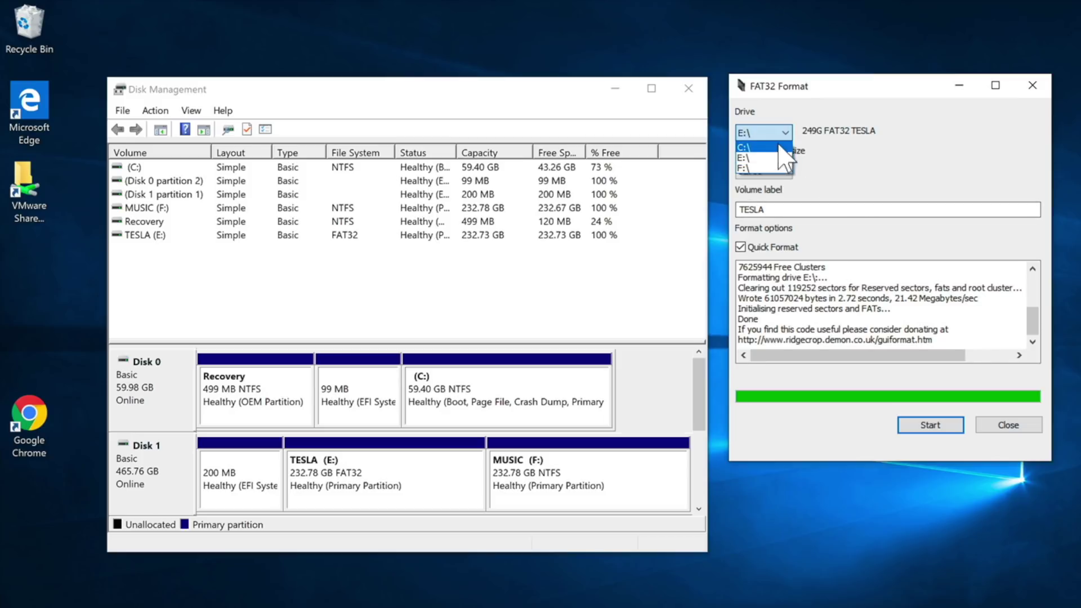
click(754, 168)
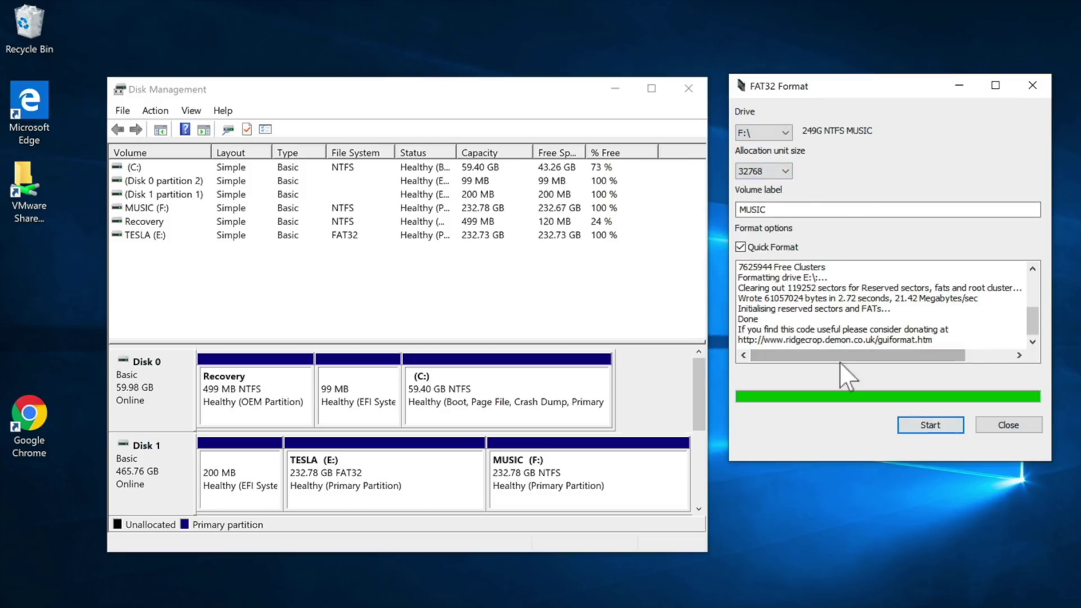
click(932, 428)
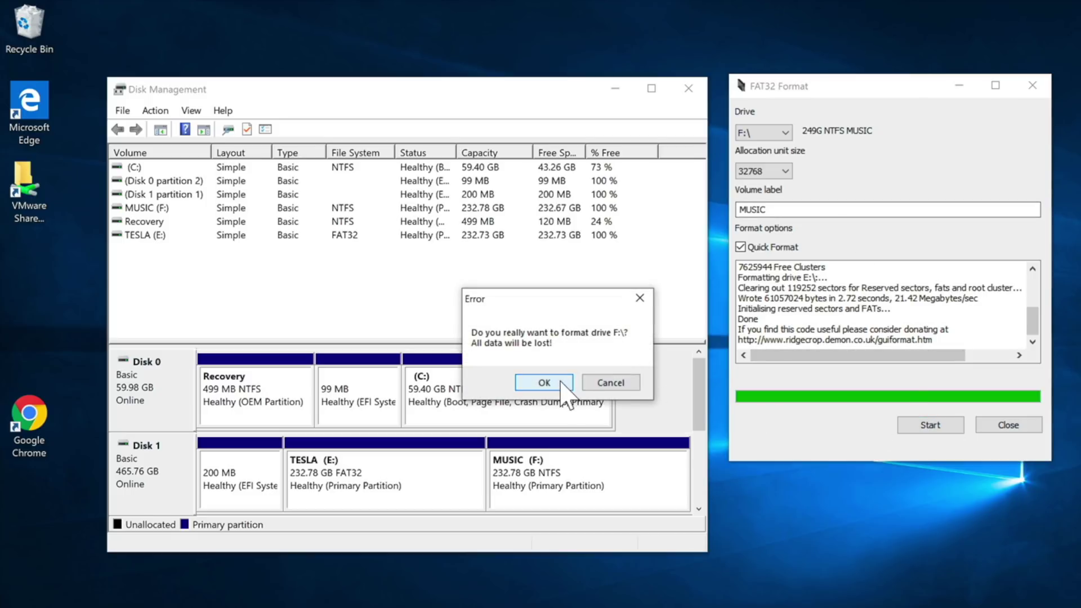
click(544, 382)
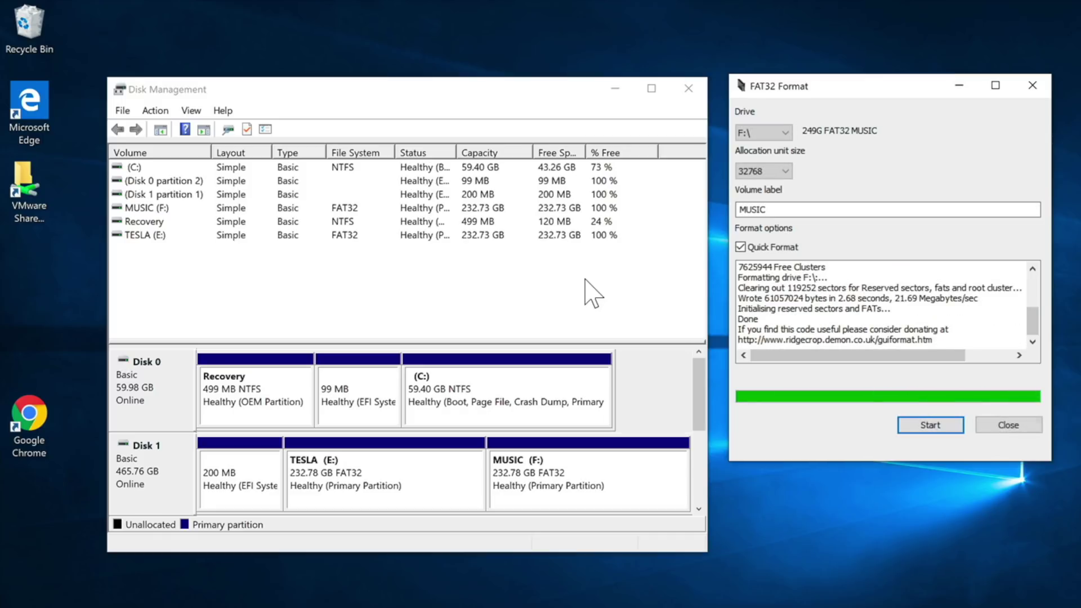
Check in Disk Management that both TESLA and MUSIC partitions now show FAT32
click(586, 495)
click(394, 492)
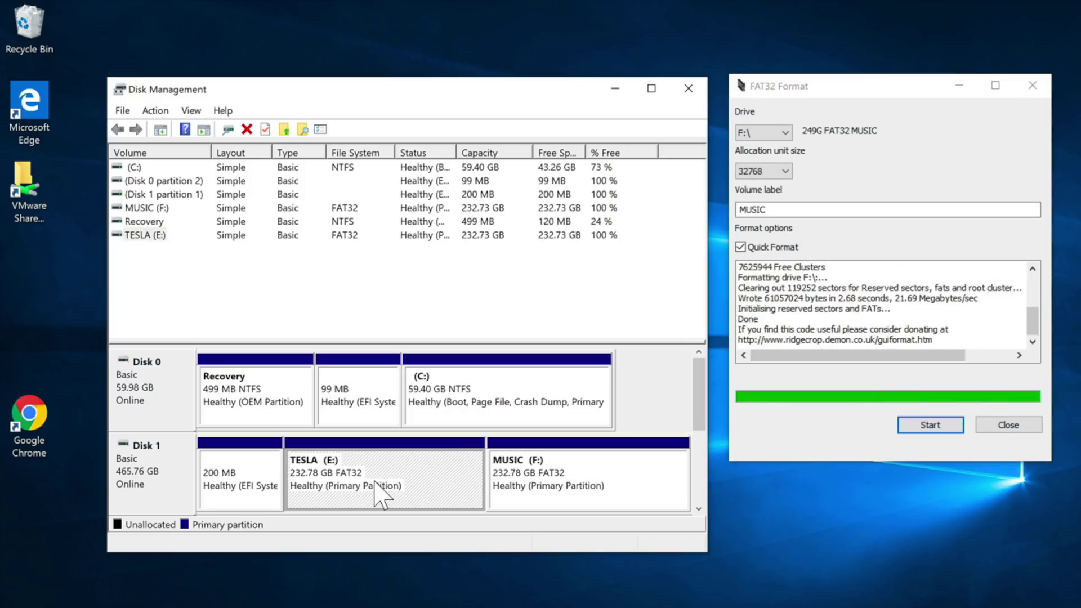
click(560, 495)
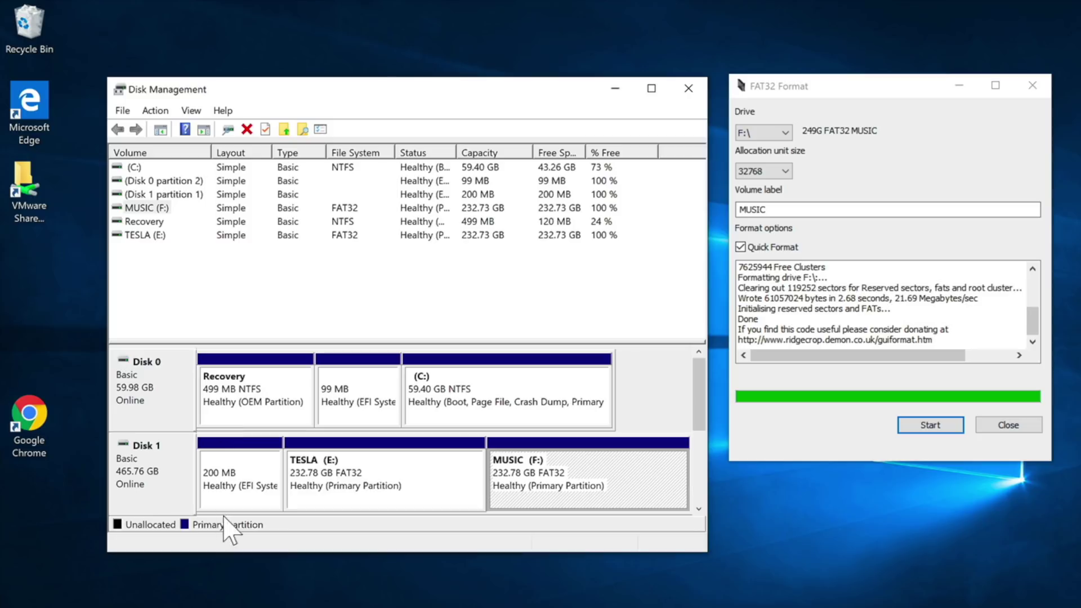
key(super+e)
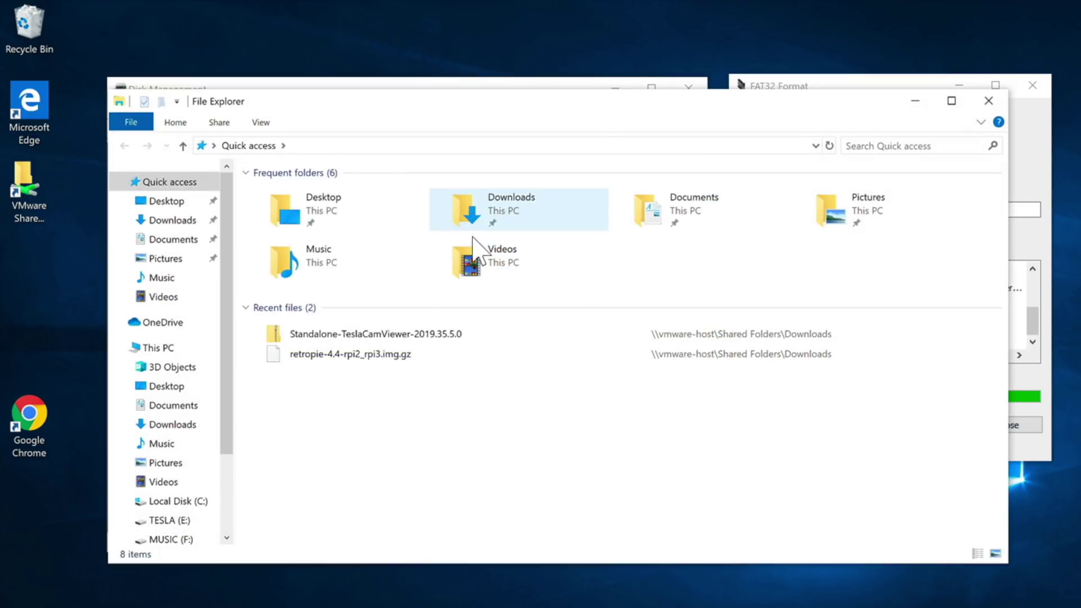
Create a TeslaCam folder on TESLA (E:), then view the empty MUSIC (F:) drive
click(172, 519)
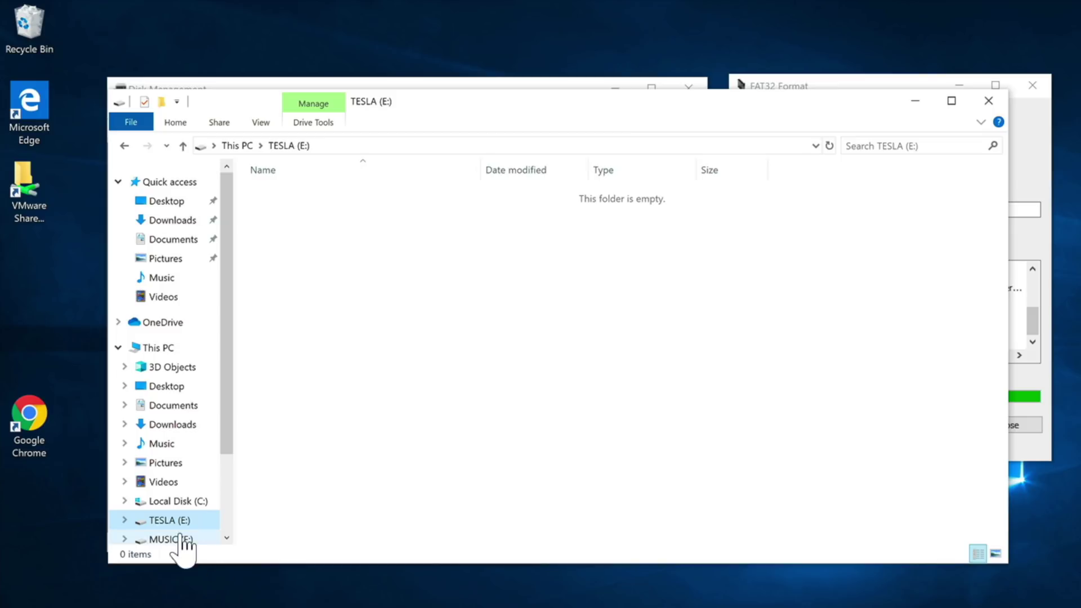
scroll(198, 415, down, 2)
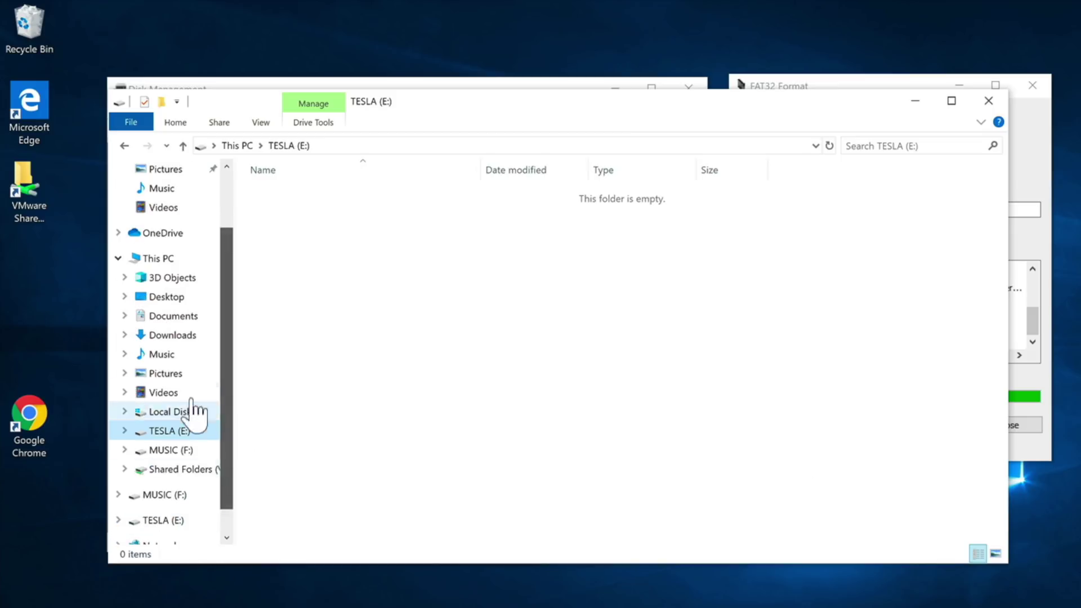
right_click(403, 329)
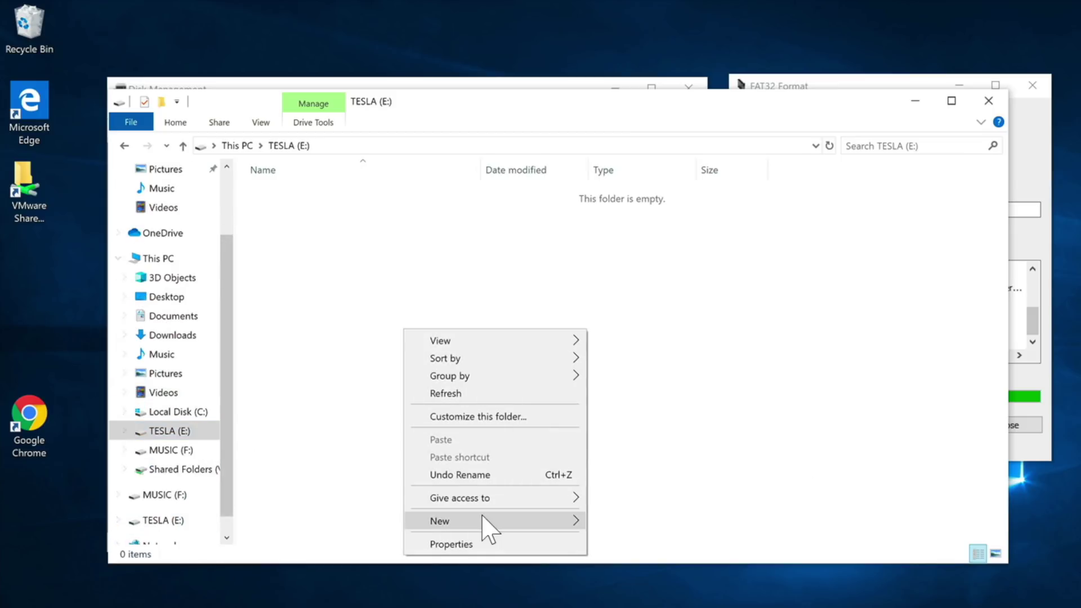
click(632, 520)
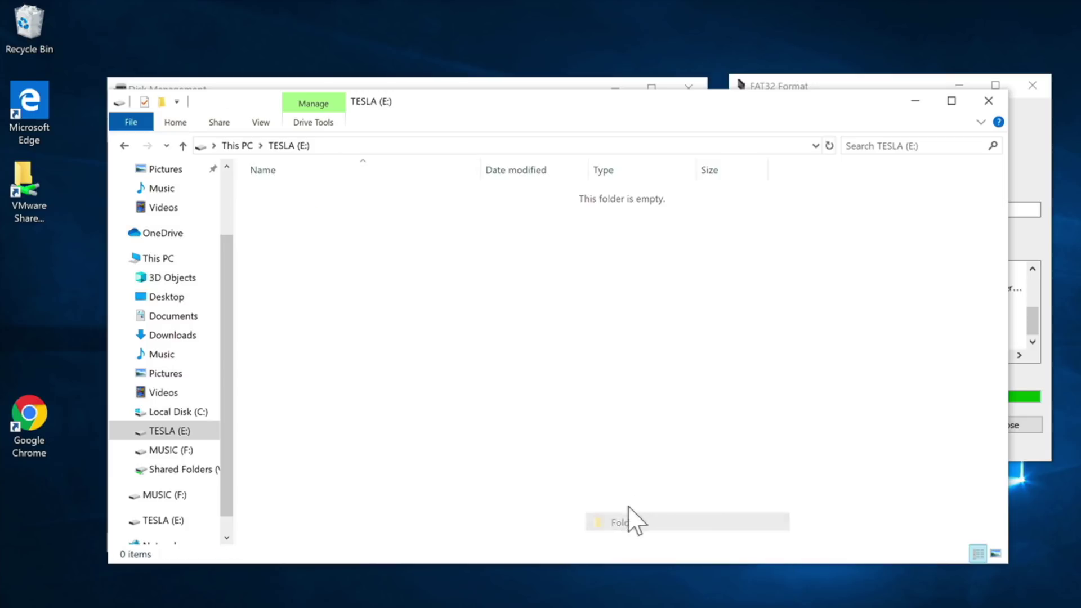
text(TeslaC)
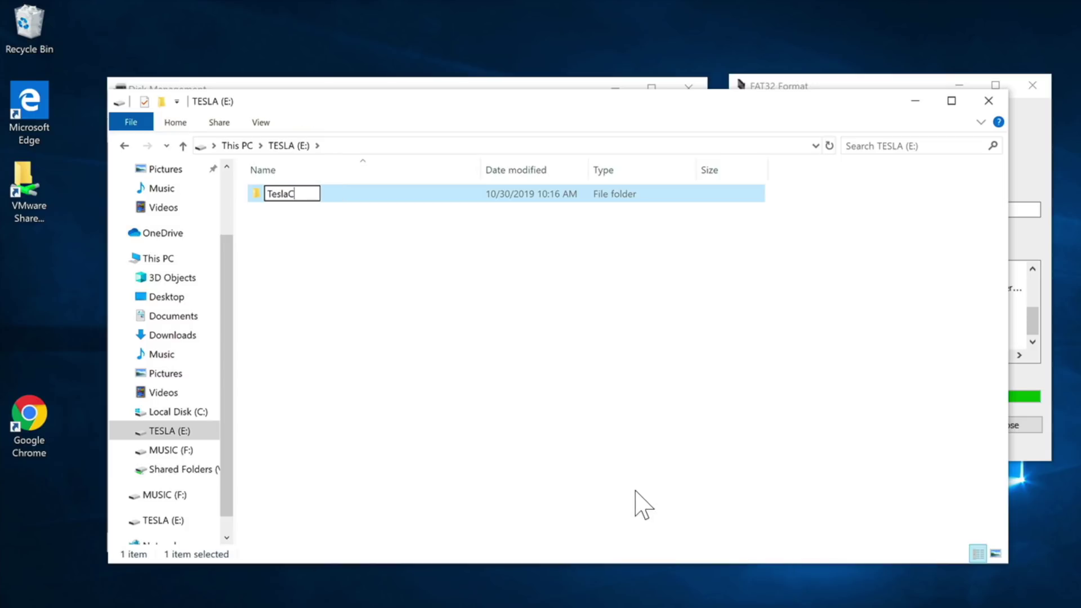
text(am)
key(Return)
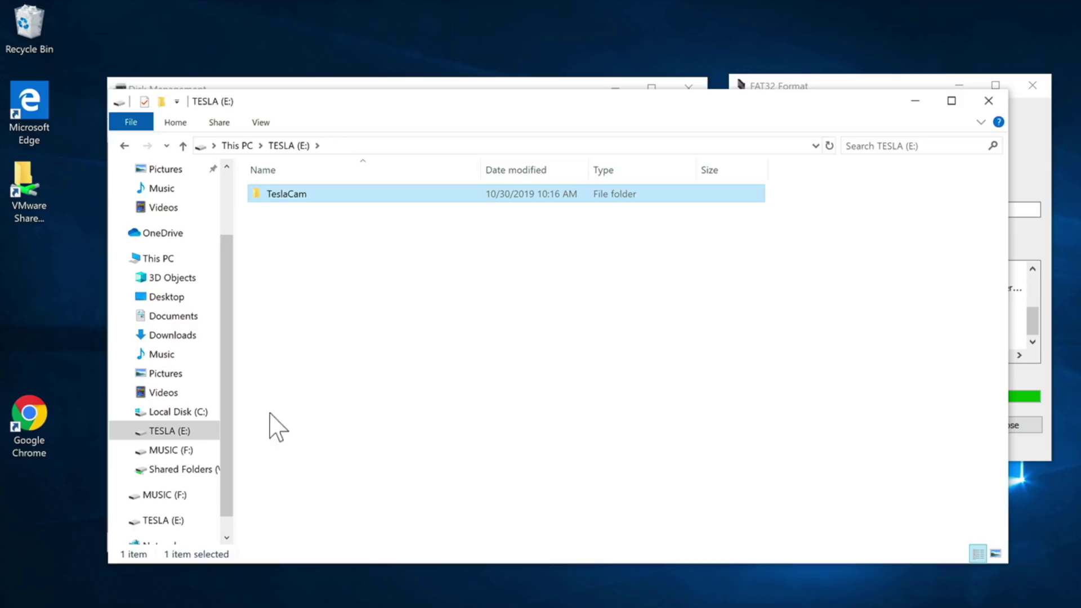
click(198, 450)
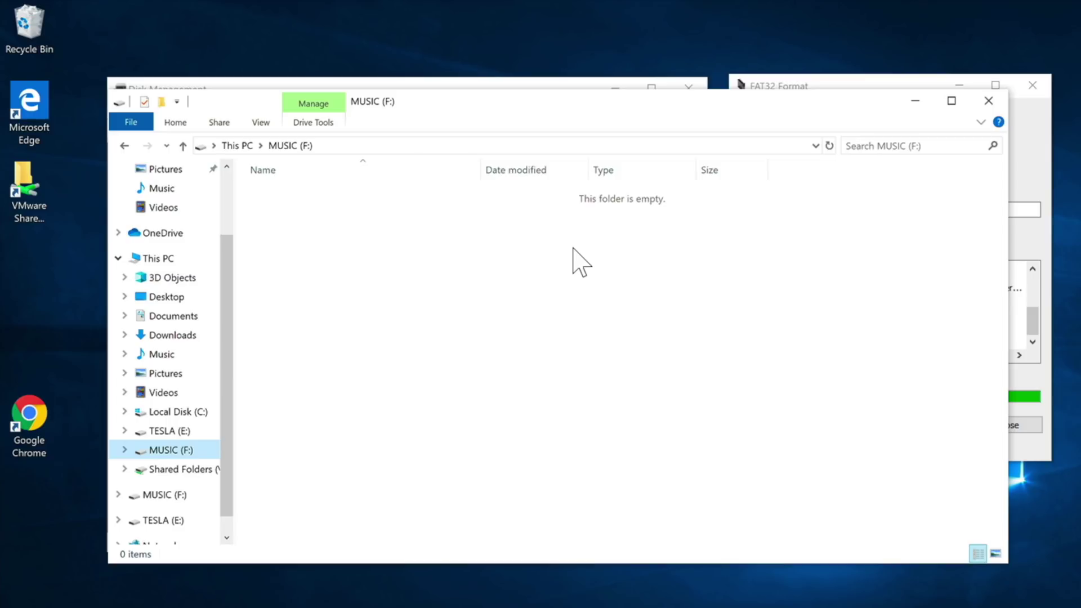
click(989, 101)
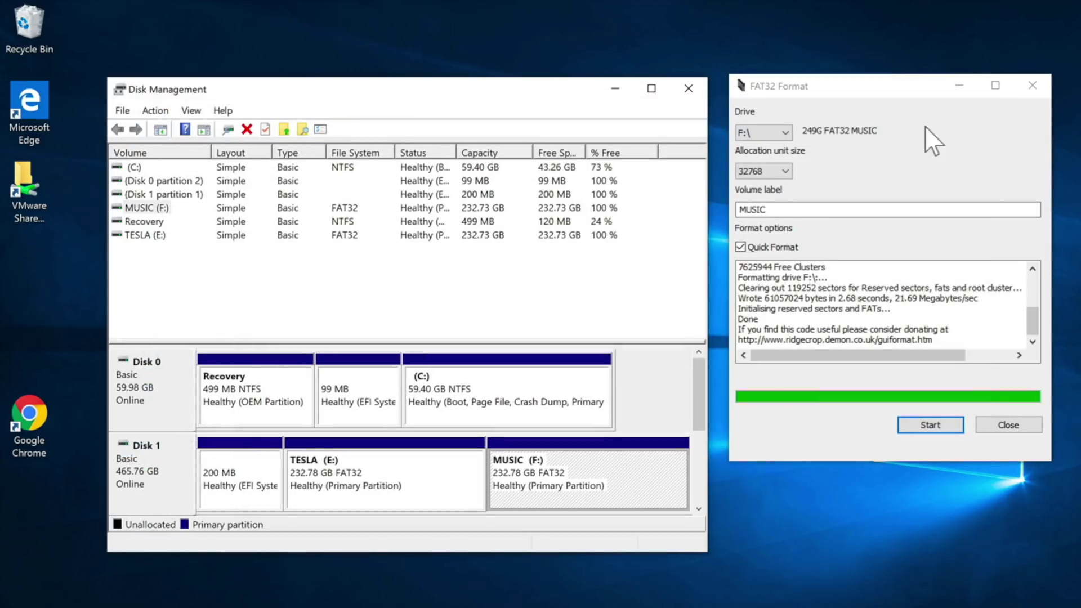